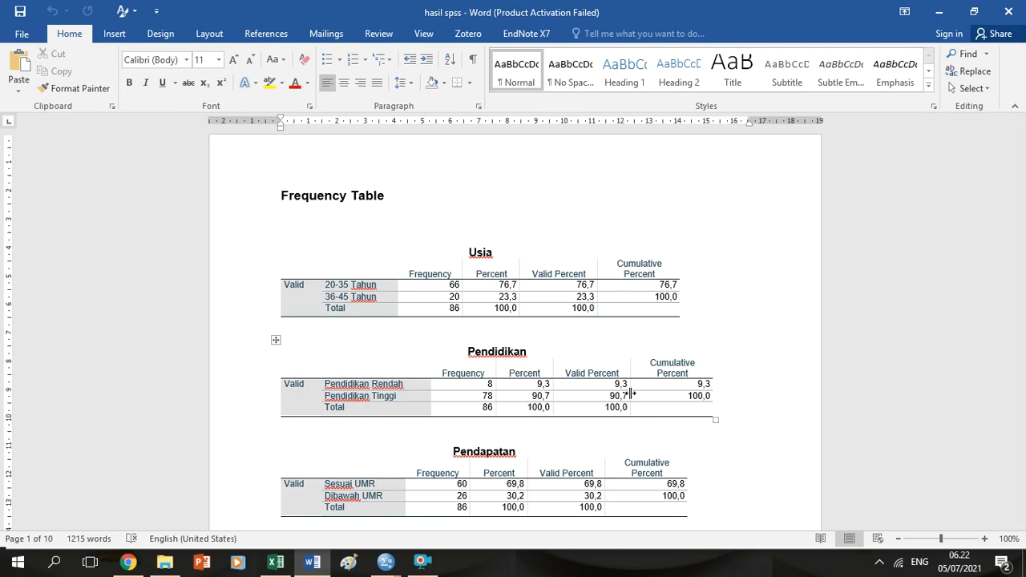
Raise the computer's audio volume well above its current level, leaving the sound unmuted.
key("XF86AudioMute")
key("XF86AudioMute")
key("XF86AudioRaiseVolume")
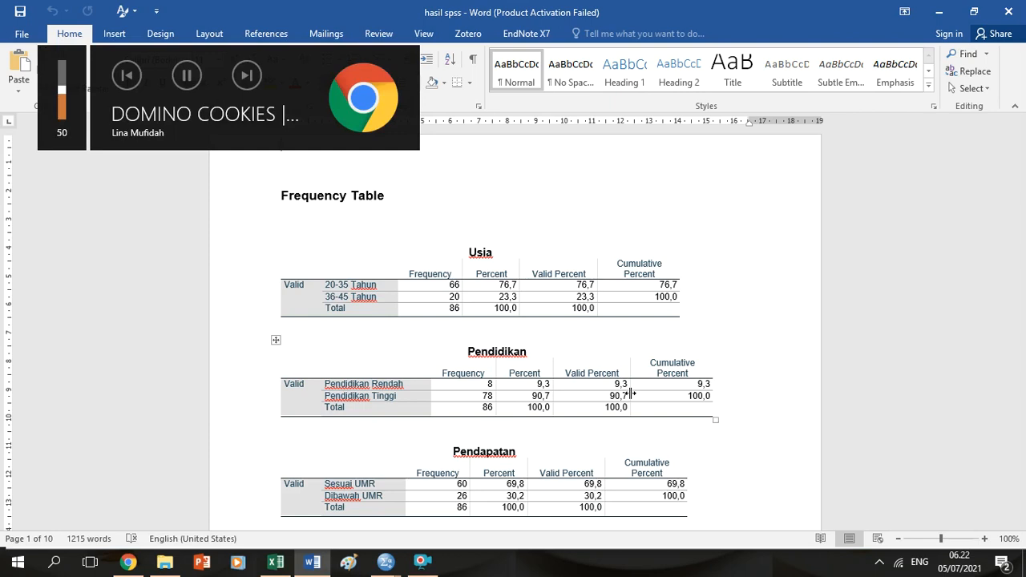
key("XF86AudioRaiseVolume")
key("XF86AudioRaiseVolume")
key("XF86AudioRaiseVolume")
key("XF86AudioRaiseVolume")
key("XF86AudioRaiseVolume")
key("XF86AudioRaiseVolume")
key("XF86AudioRaiseVolume")
key("XF86AudioRaiseVolume")
key("XF86AudioRaiseVolume")
key("XF86AudioRaiseVolume")
key("XF86AudioRaiseVolume")
key("XF86AudioRaiseVolume")
key("XF86AudioRaiseVolume")
key("XF86AudioRaiseVolume")
key("XF86AudioRaiseVolume")
key("XF86AudioRaiseVolume")
key("XF86AudioRaiseVolume")
key("XF86AudioRaiseVolume")
key("XF86AudioRaiseVolume")
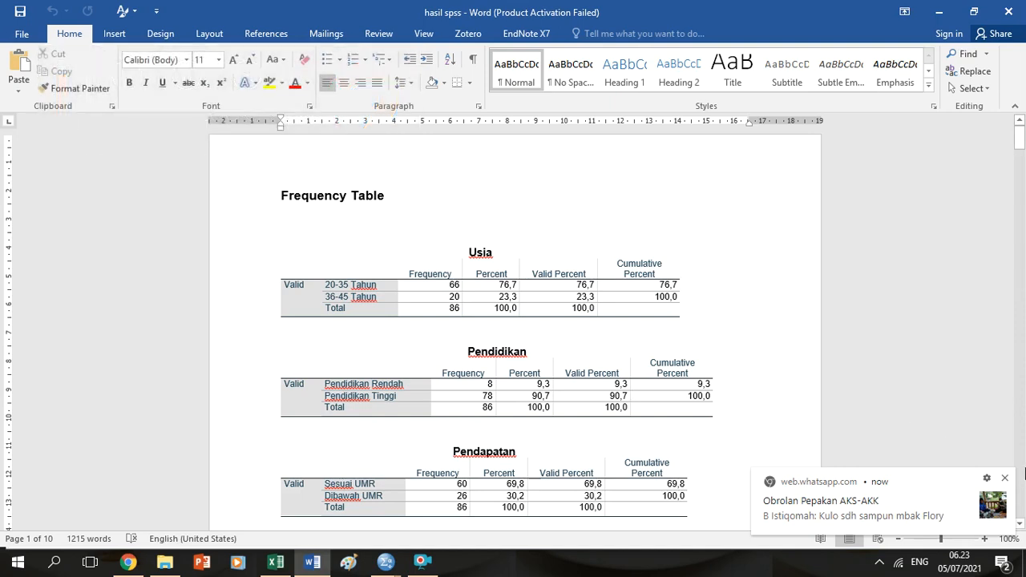
Dismiss the incoming WhatsApp notifications covering the document.
left_click(1005, 478)
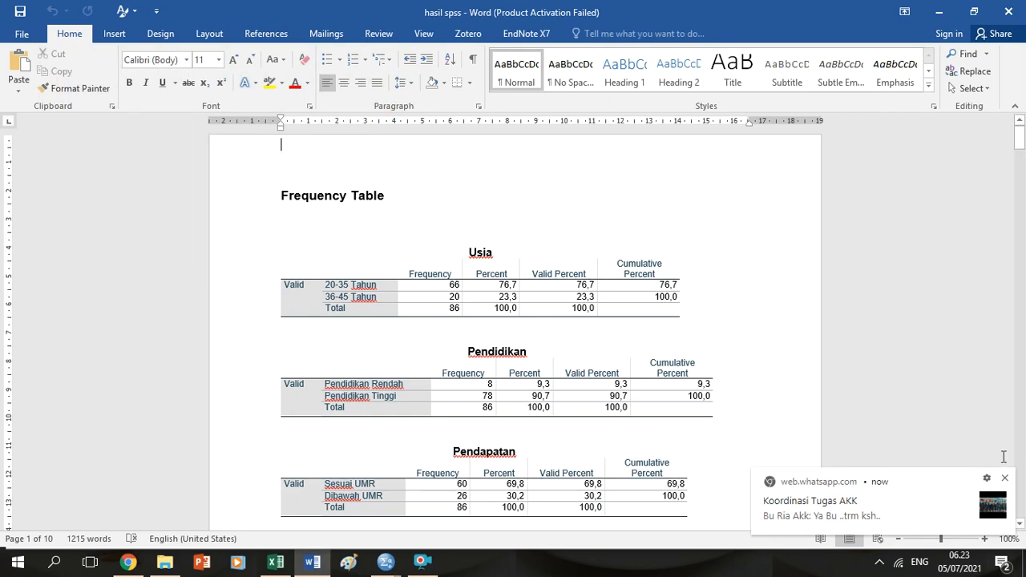
left_click(1004, 478)
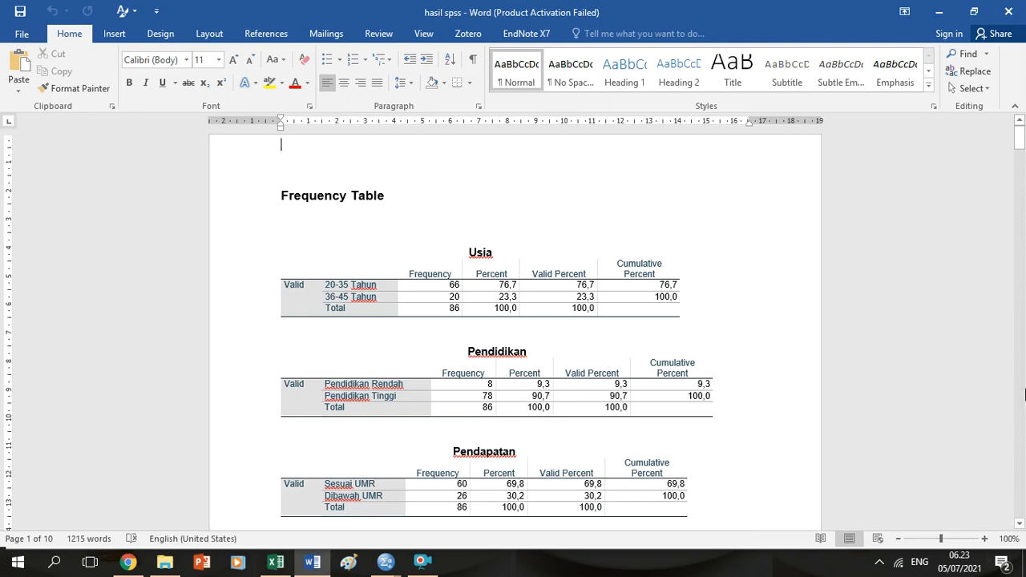
scroll(979, 400, "down", 10)
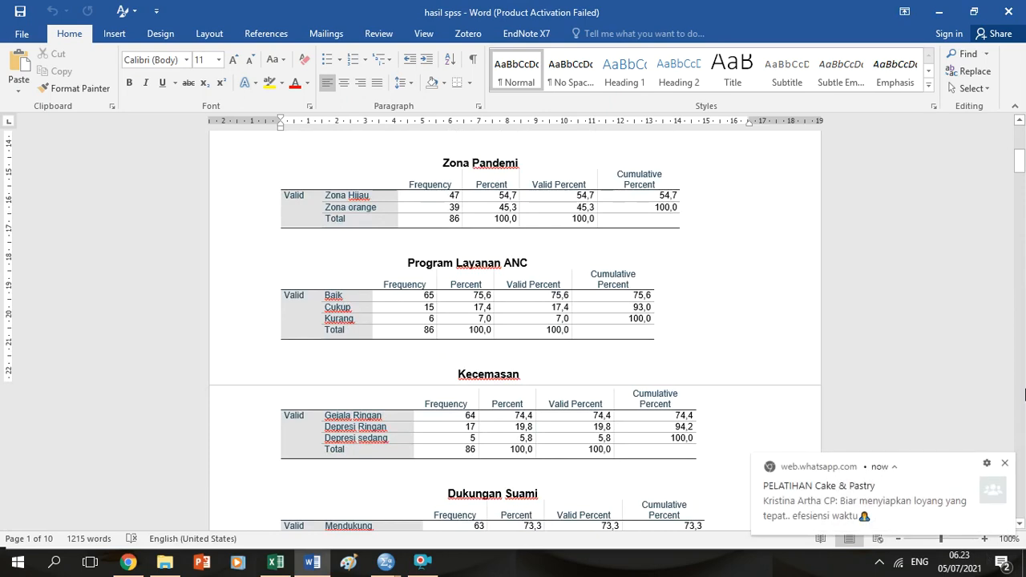
left_click(1005, 464)
Examine the remaining frequency tables and skim the crosstabs through the Kecemasan by Risiko Kehamilan results.
scroll(801, 463, "down", 8)
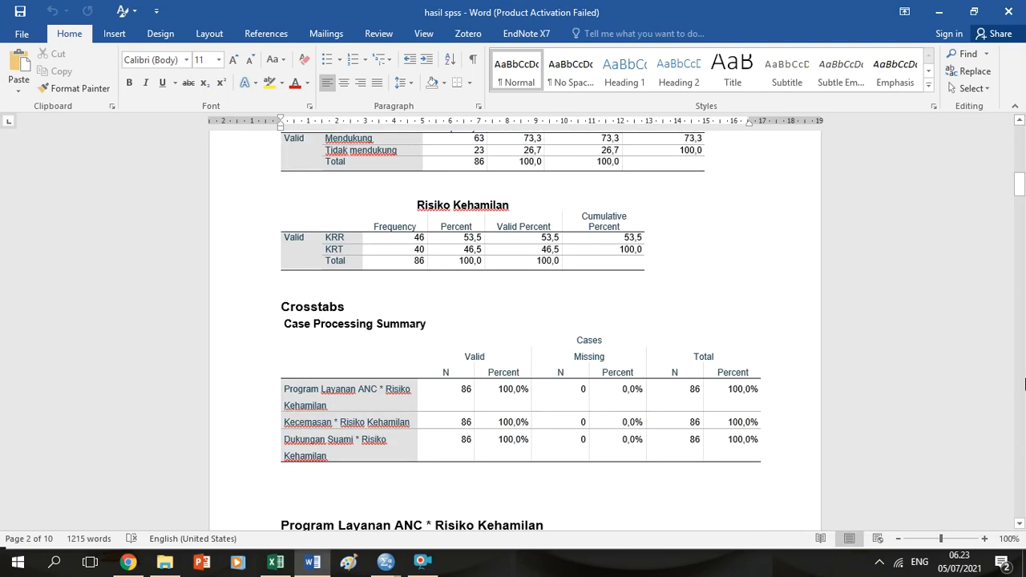
left_click(1024, 148)
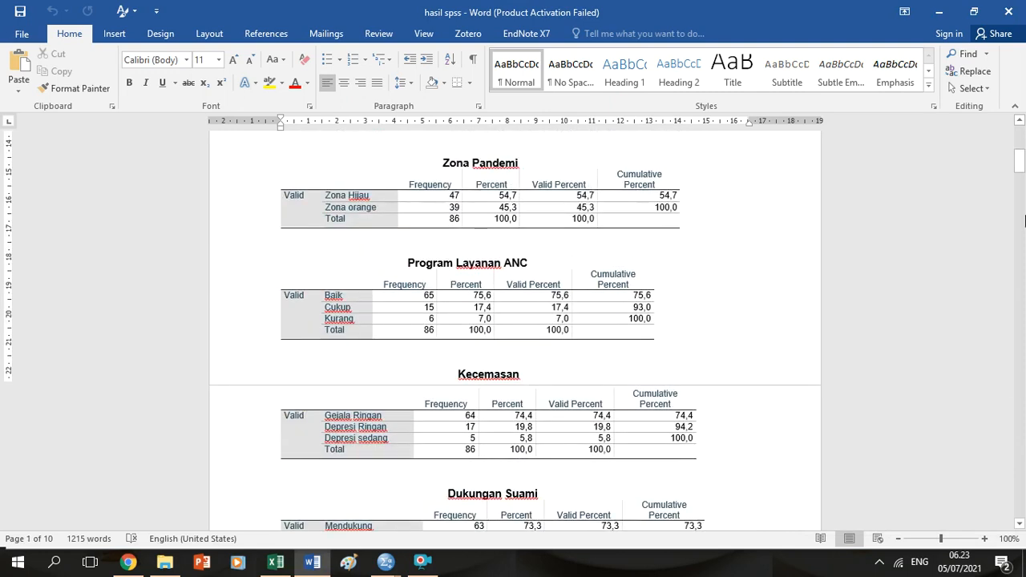
left_click(1023, 219)
left_click(1023, 255)
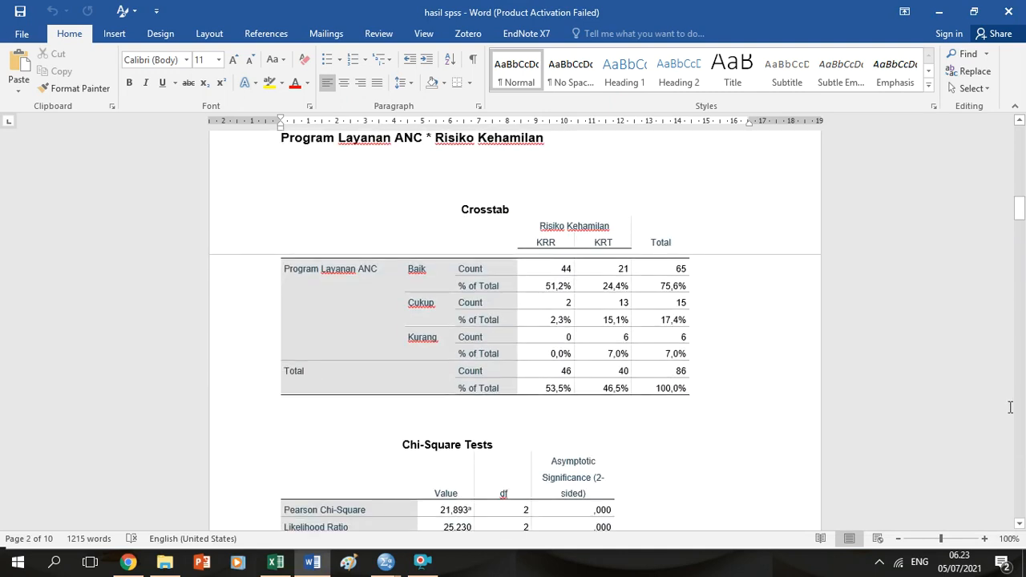
left_click(1020, 524)
left_click(1020, 524)
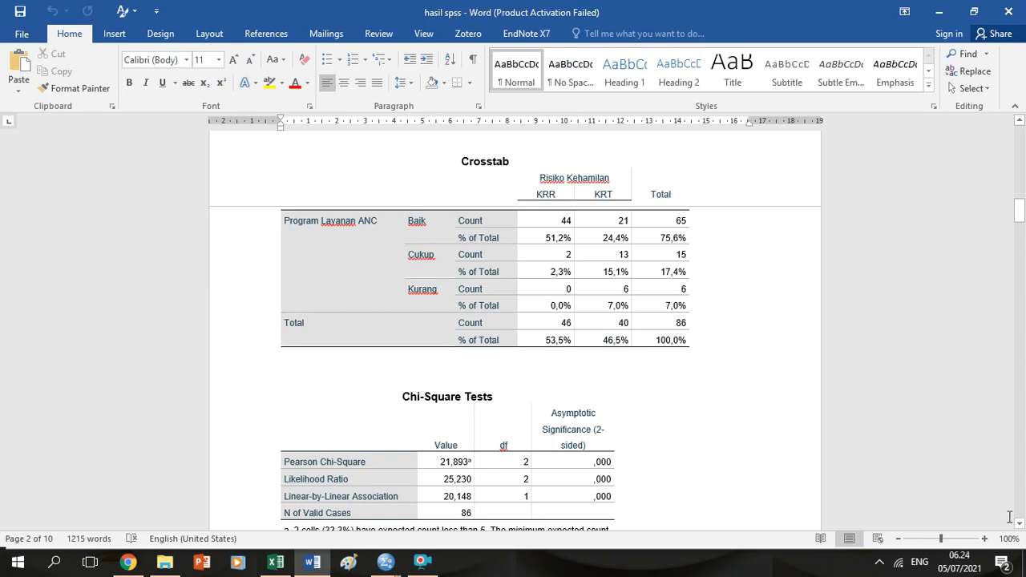
scroll(1021, 525, "down", 8)
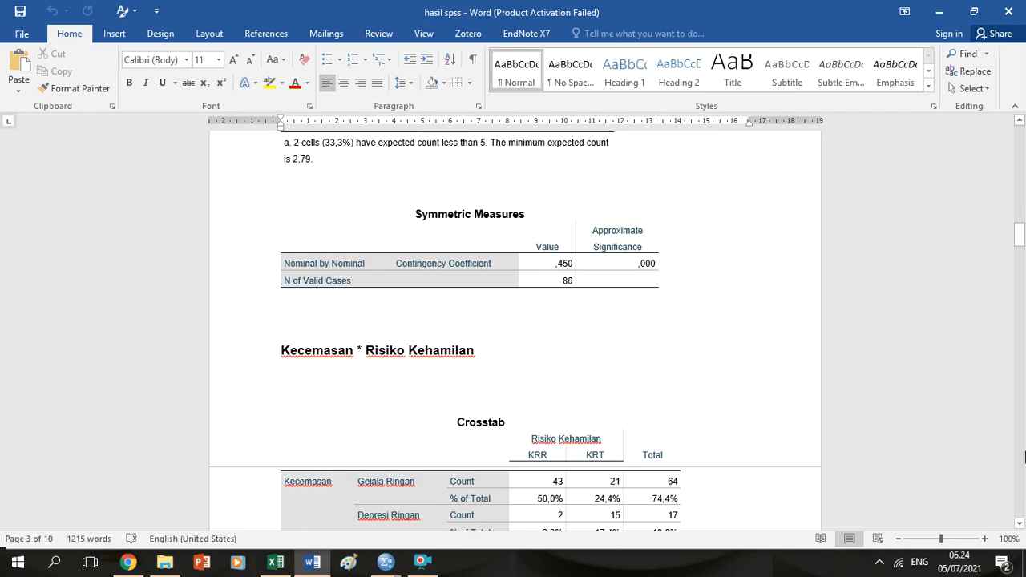
scroll(1023, 457, "down", 5)
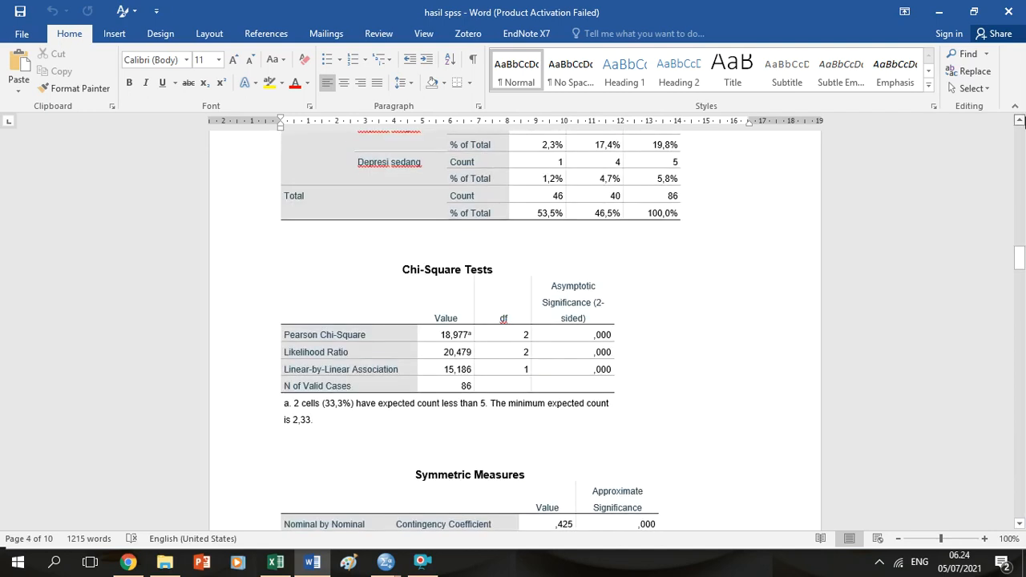
Review the Program Layanan ANC and Kecemasan crosstabs against Risiko Kehamilan, including their Chi-Square Tests.
scroll(1022, 122, "up", 5)
scroll(1024, 143, "up", 12)
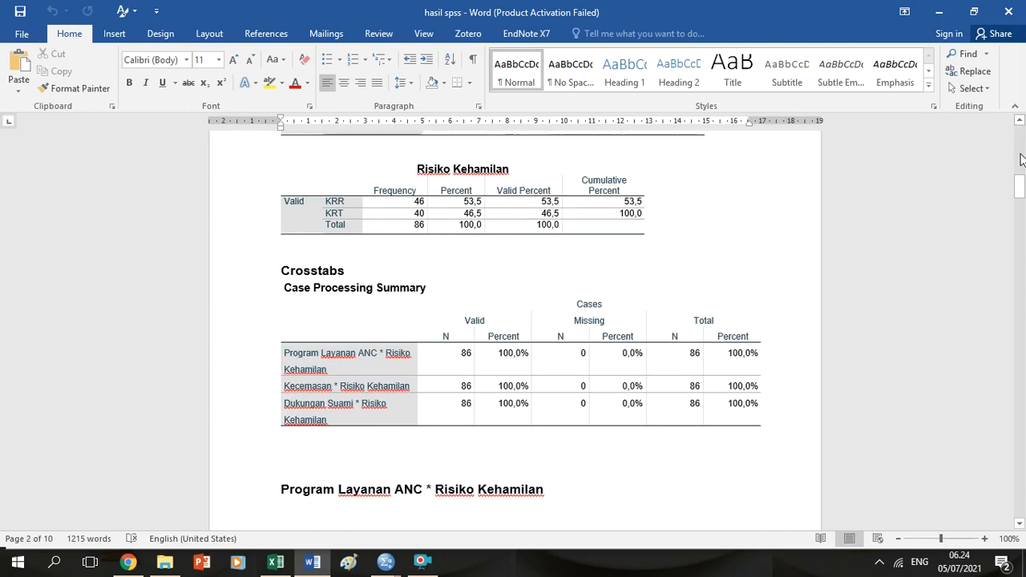
left_click_drag(1022, 183, 1022, 207)
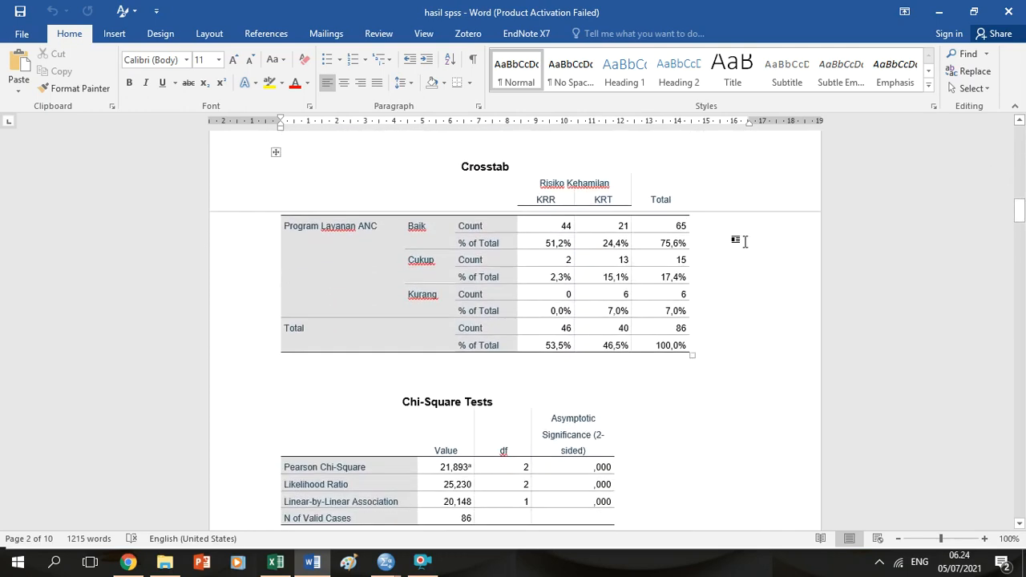
left_click_drag(1021, 217, 1021, 177)
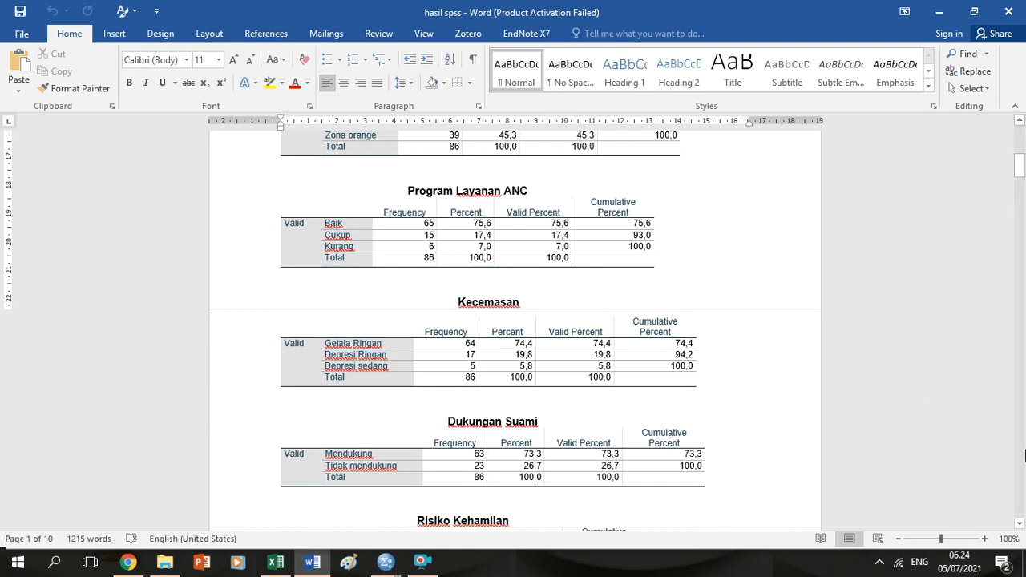
scroll(1024, 456, "down", 5)
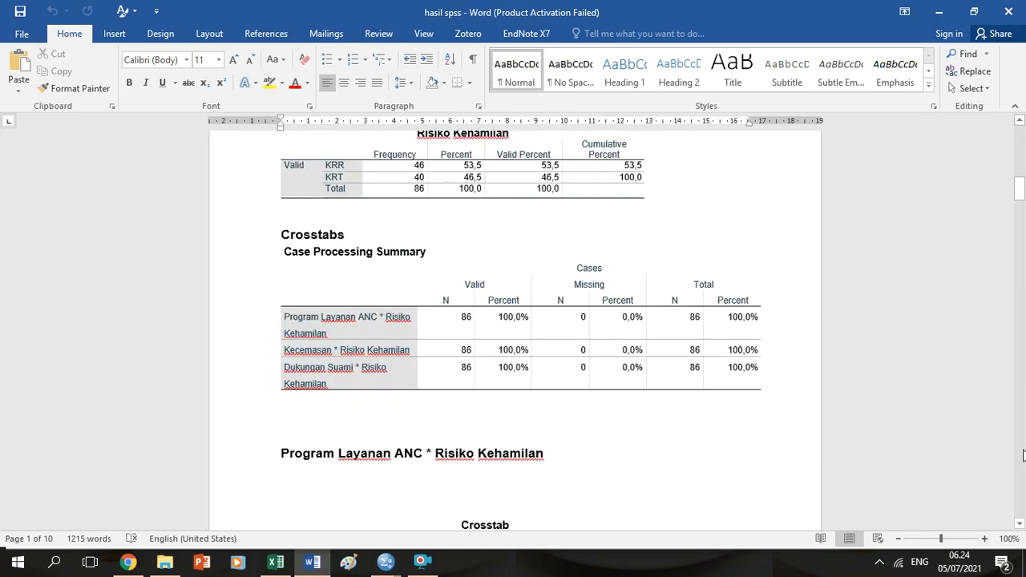
left_click(989, 286)
scroll(1024, 335, "down", 5)
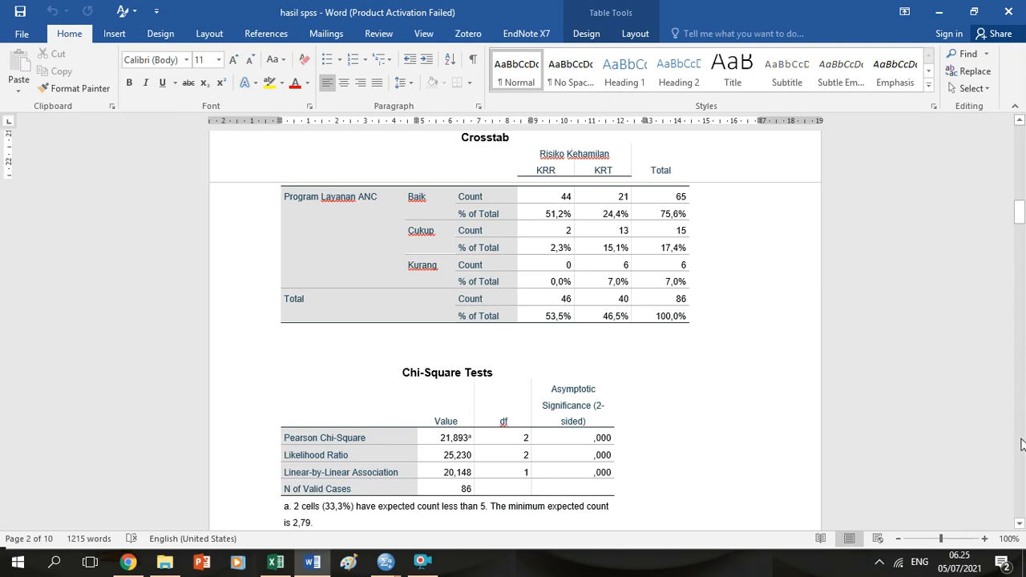
left_click(1019, 522)
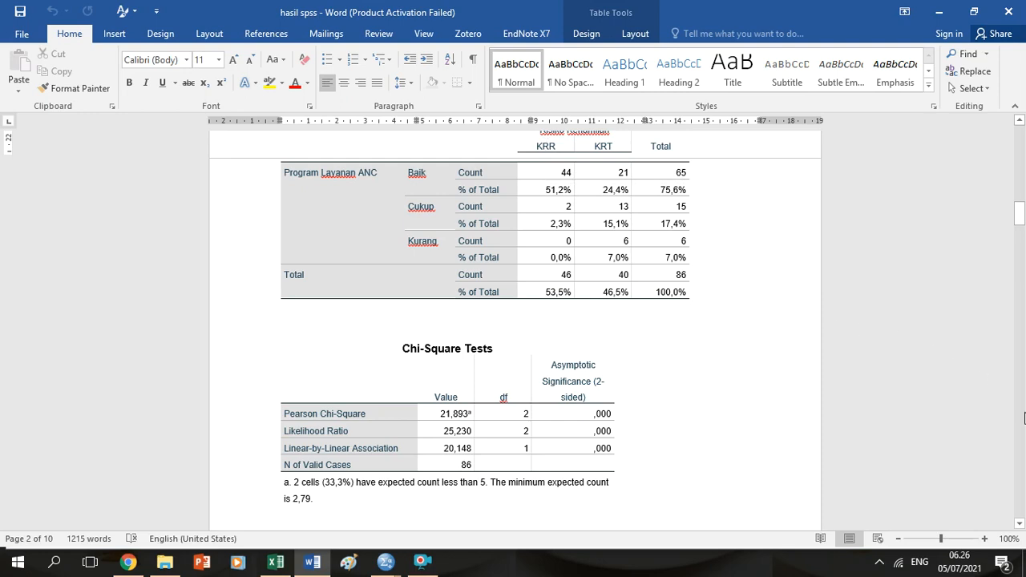
left_click(1024, 423)
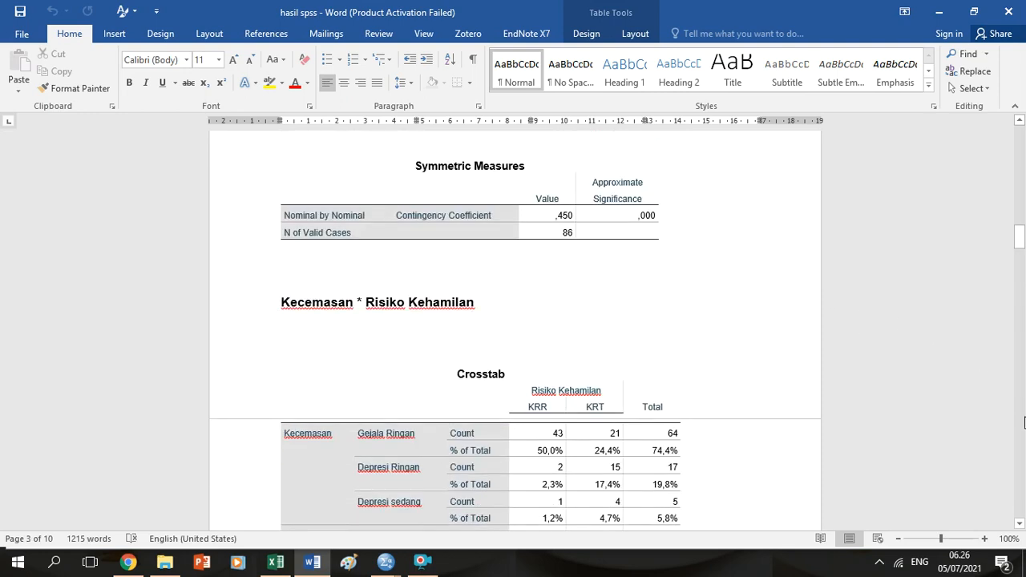
left_click(1017, 526)
left_click(1018, 525)
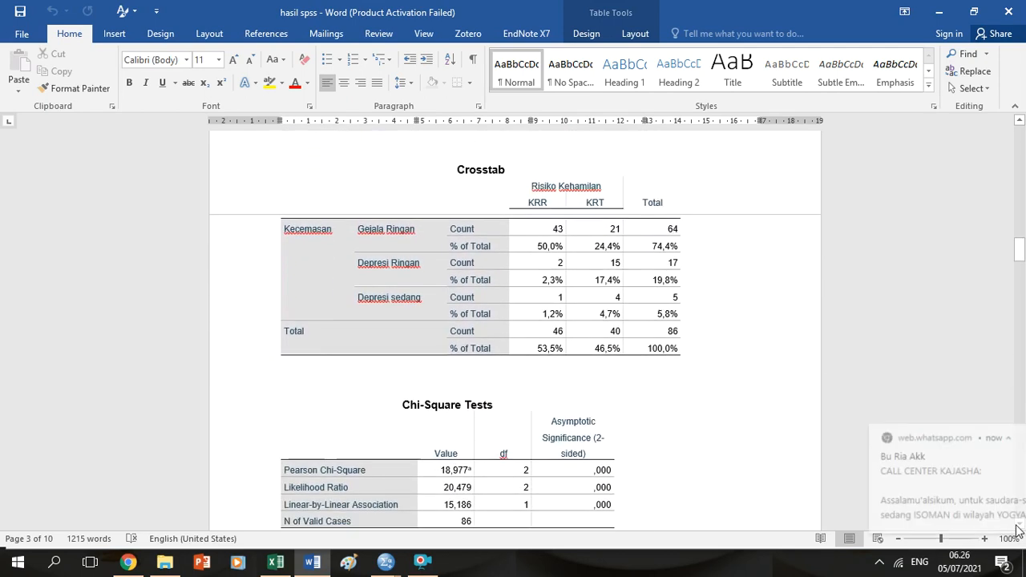
Close the WhatsApp Web page in Chrome and return to the hasil spss document in Word.
left_click(980, 474)
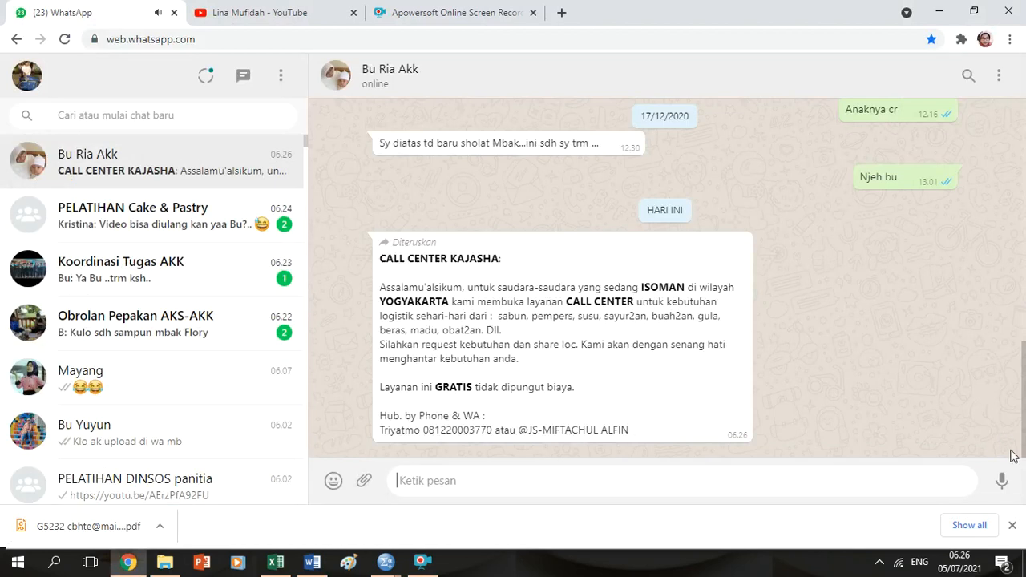
left_click(449, 10)
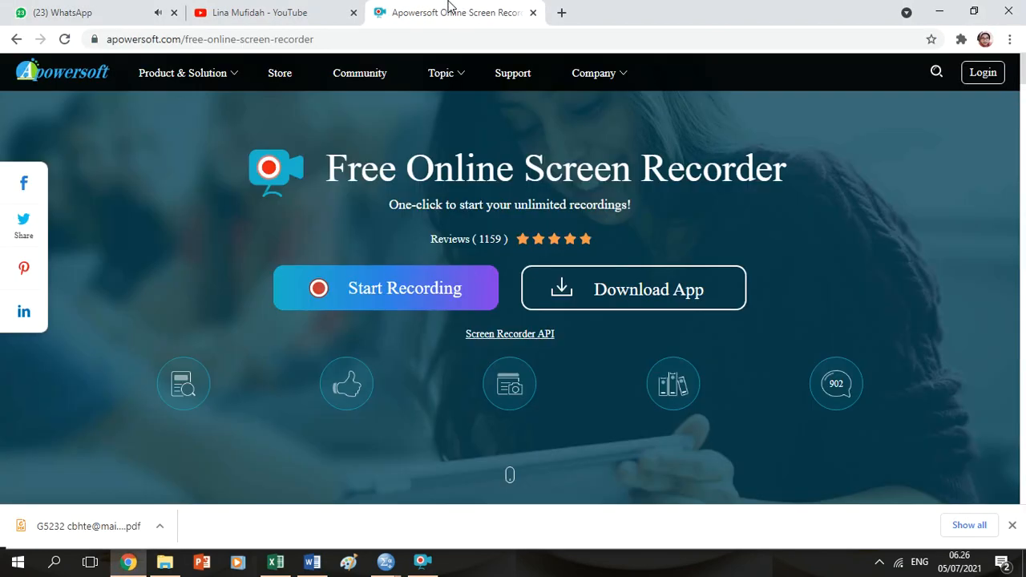
left_click(174, 12)
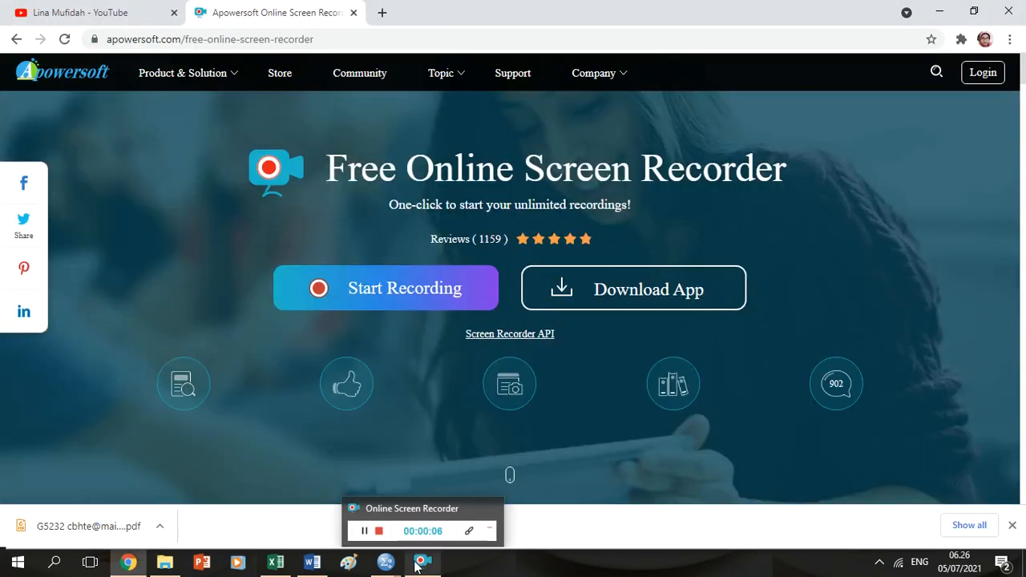
mouse_move(293, 566)
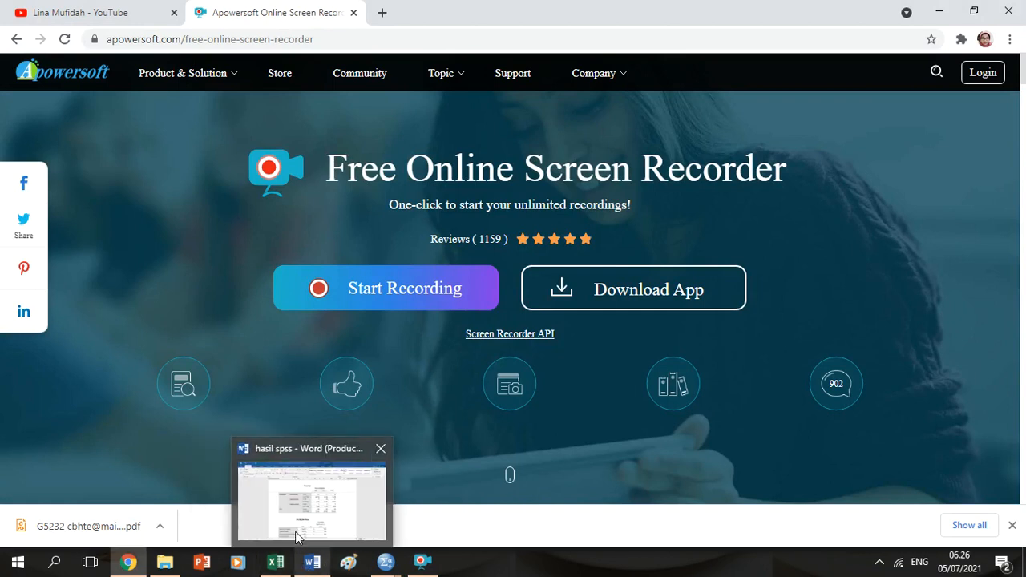
left_click(298, 536)
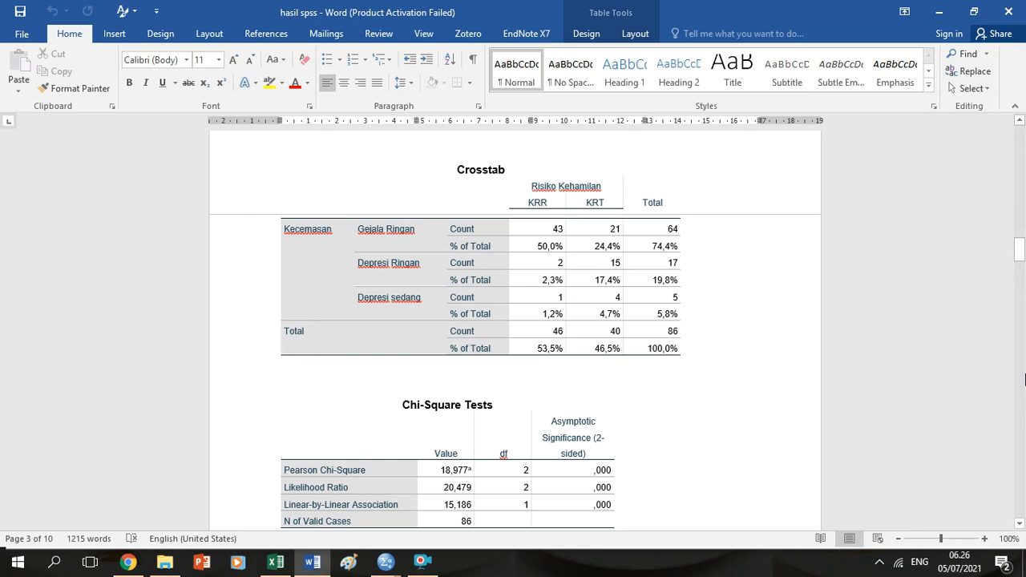
Examine the Dukungan Suami by Risiko Kehamilan crosstab with its Chi-Square Tests and Symmetric Measures.
left_click(1025, 462)
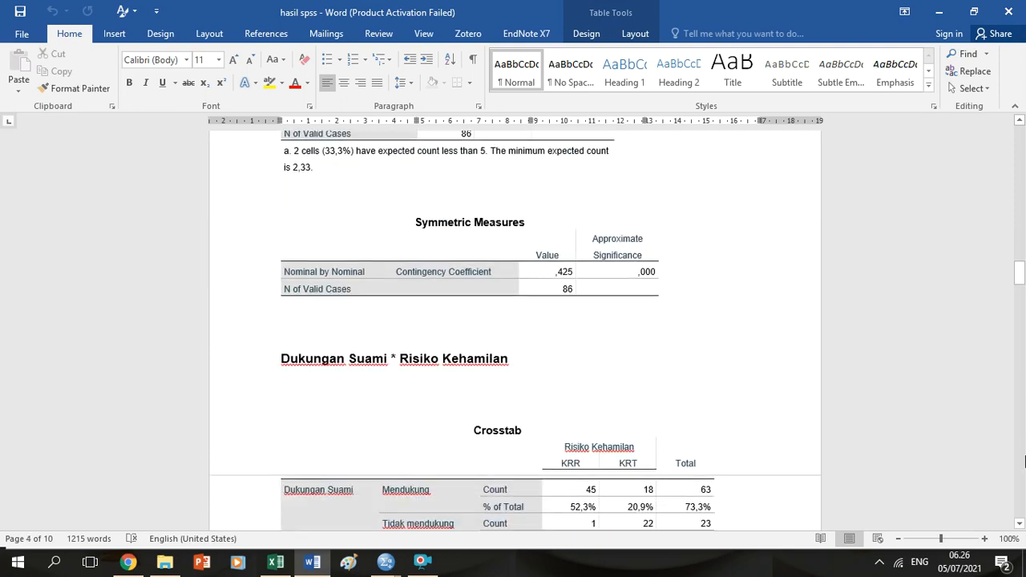
left_click(1020, 524)
left_click(1020, 524)
left_click(1020, 524)
left_click(1021, 524)
left_click(1020, 524)
left_click(1021, 524)
left_click(1020, 524)
left_click(1021, 524)
left_click(1020, 524)
left_click(1021, 524)
left_click(1020, 524)
left_click(1020, 524)
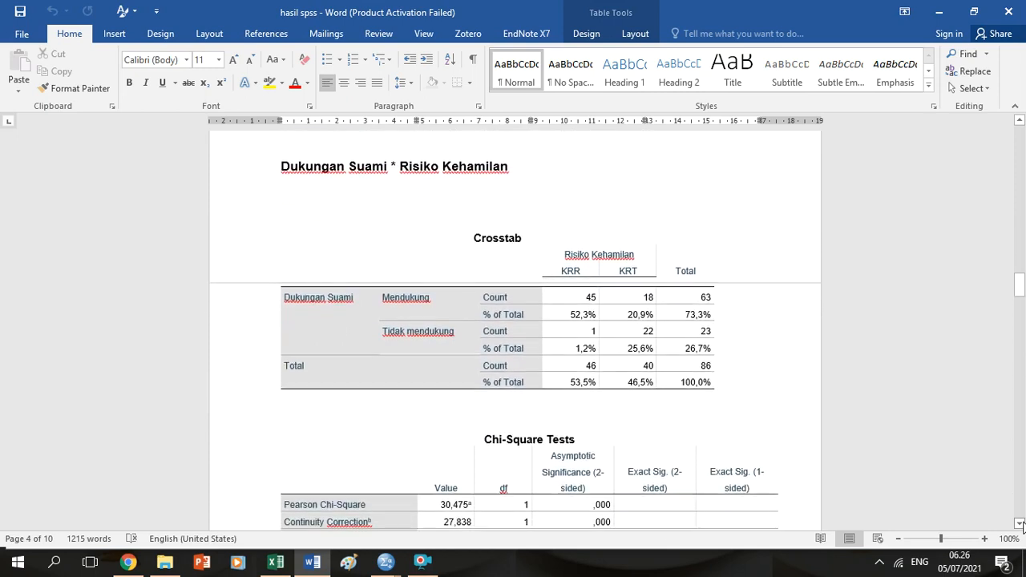
left_click(1020, 525)
left_click(1020, 524)
left_click(1021, 446)
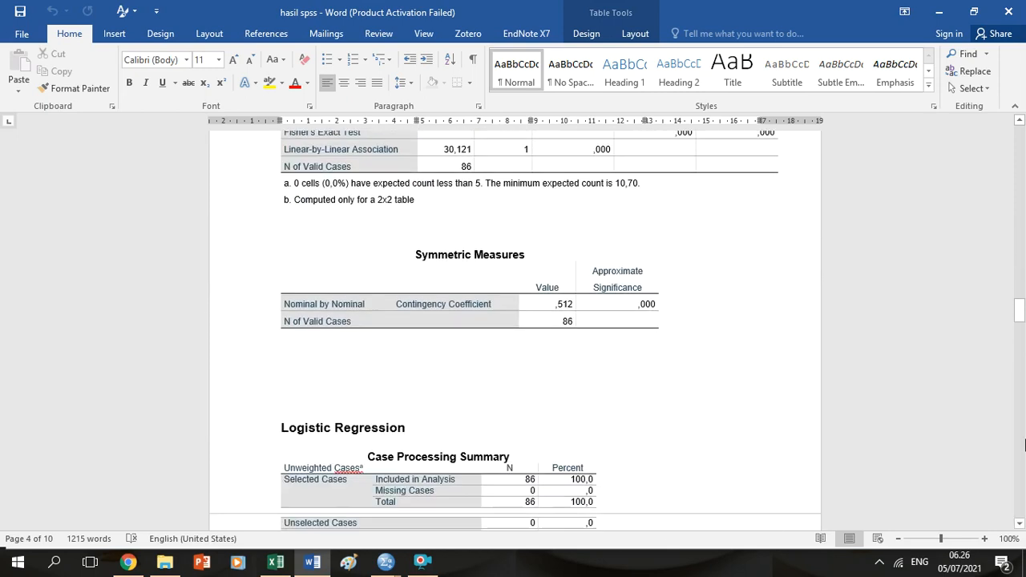
left_click(1023, 445)
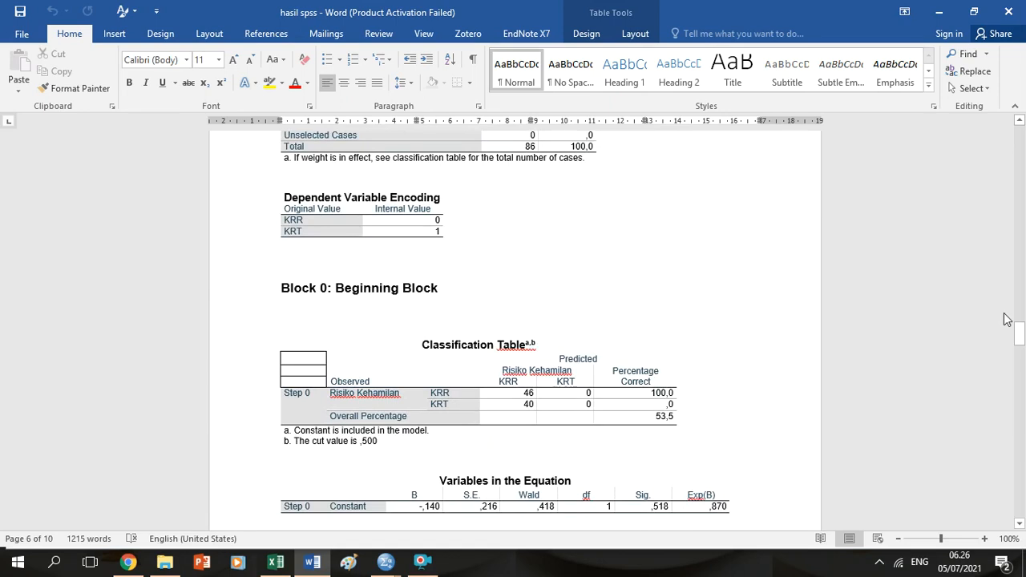
left_click_drag(1020, 338, 1020, 293)
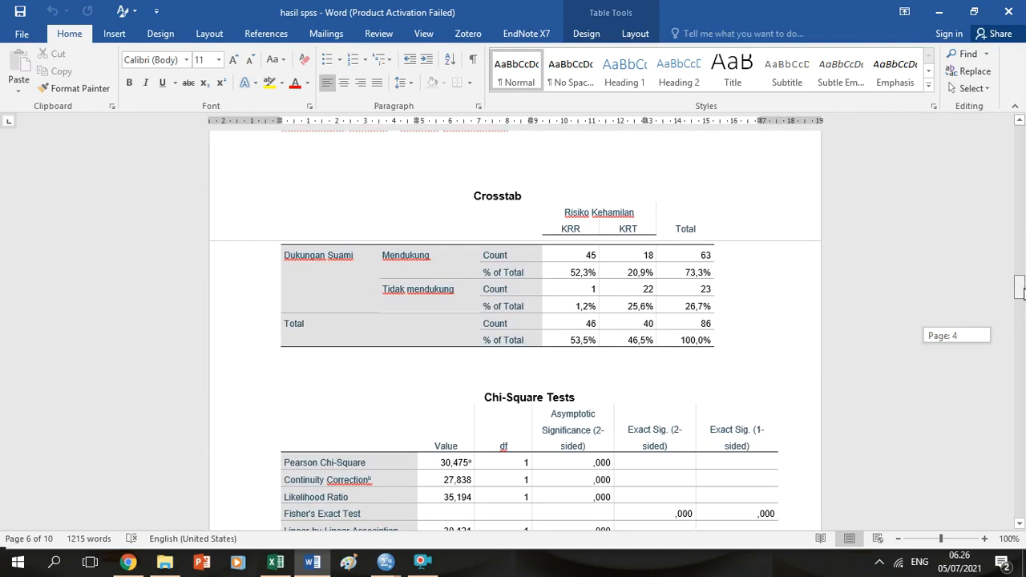
Highlight the Sig. column in the first logistic regression's Variables in the Equation table.
left_click_drag(1021, 292, 1020, 379)
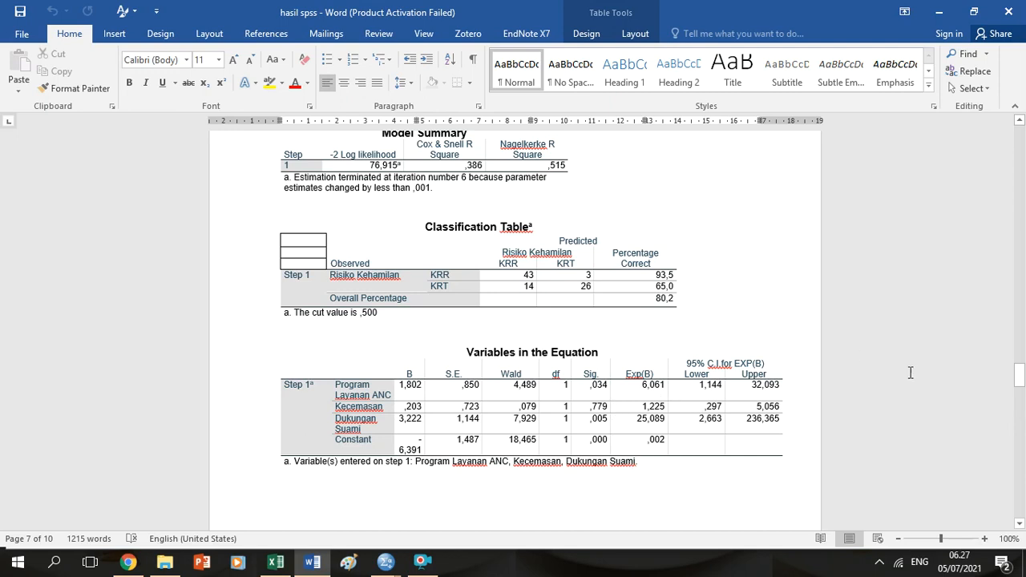
mouse_move(1019, 380)
left_mouse_down()
mouse_move(1020, 391)
mouse_move(1020, 374)
left_mouse_up()
left_click_drag(597, 367, 605, 441)
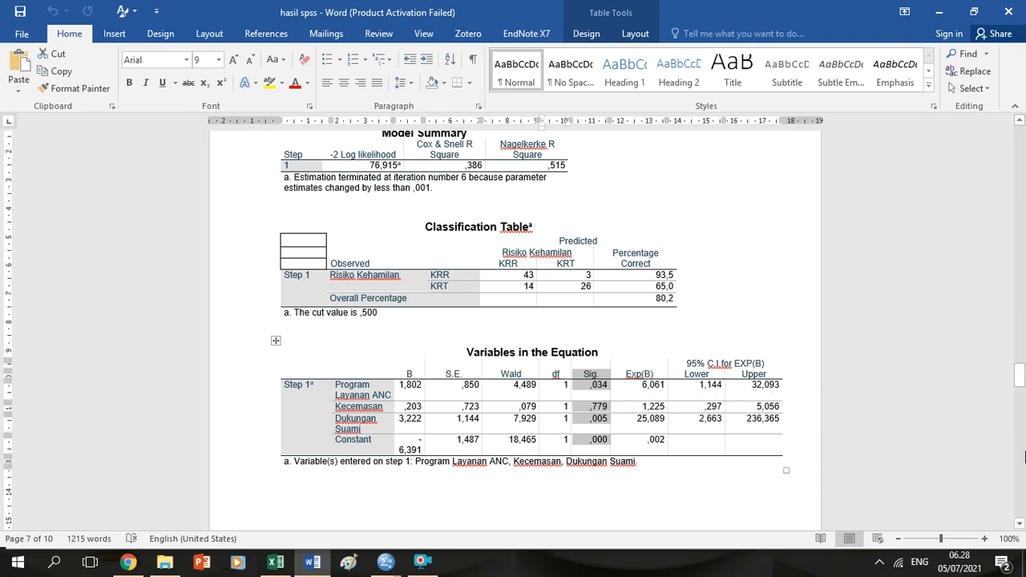
Examine the second logistic regression output, ending at its Variables in the Equation table for Program Layanan ANC and Dukungan Suami.
scroll(1024, 456, "down", 12)
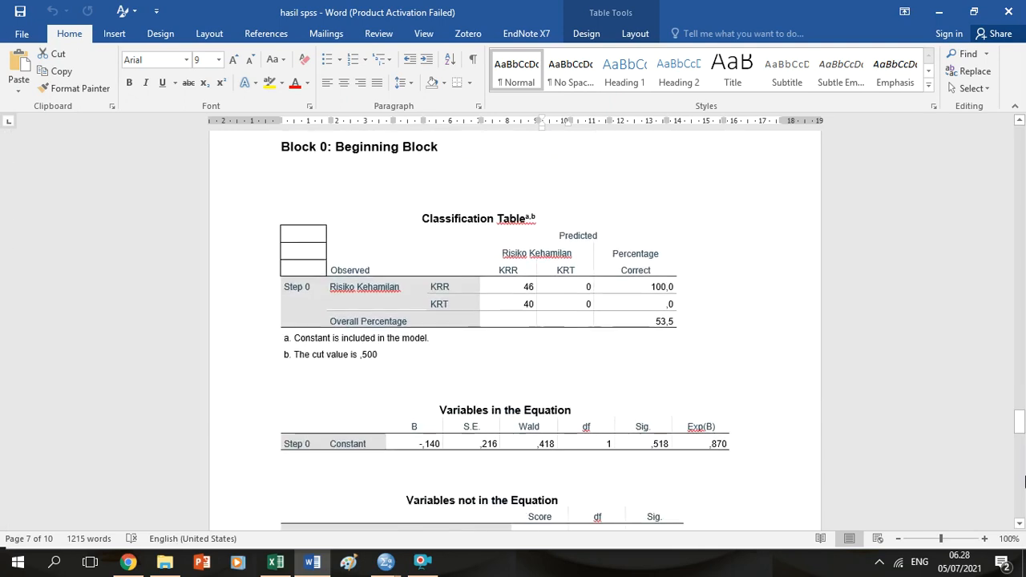
scroll(1024, 481, "down", 10)
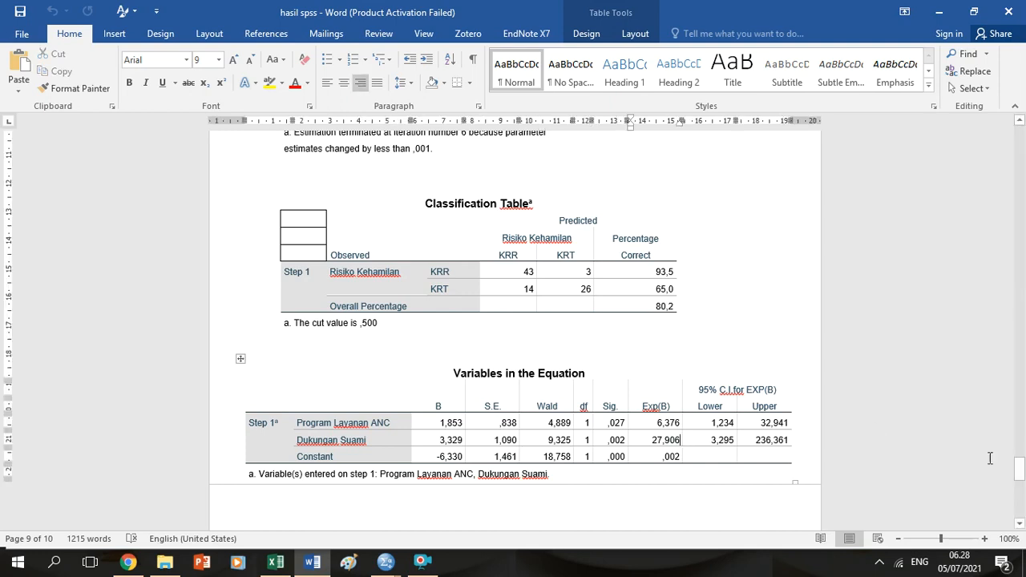
left_click(1021, 503)
left_click_drag(1021, 503, 1020, 445)
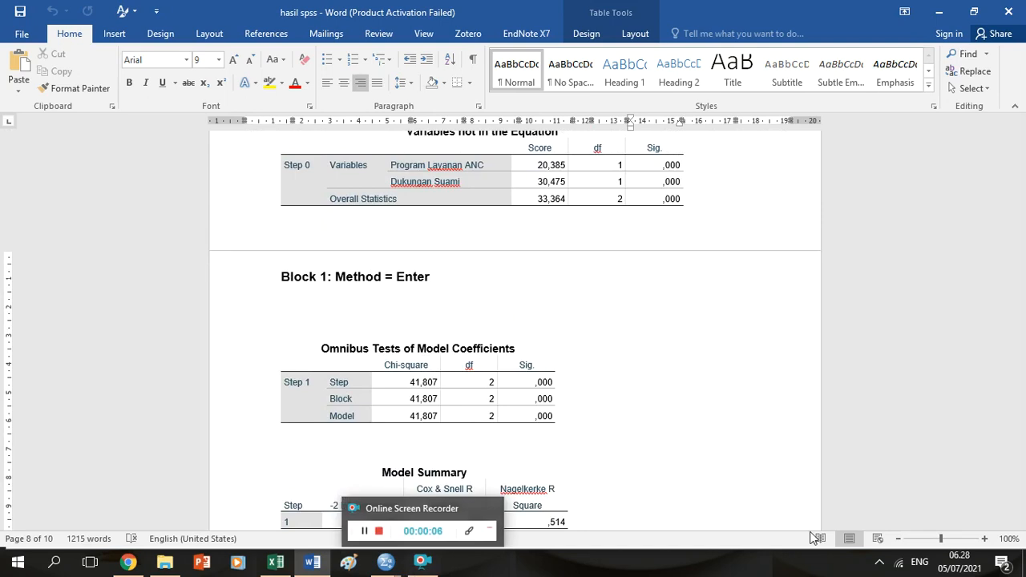
left_click(1022, 505)
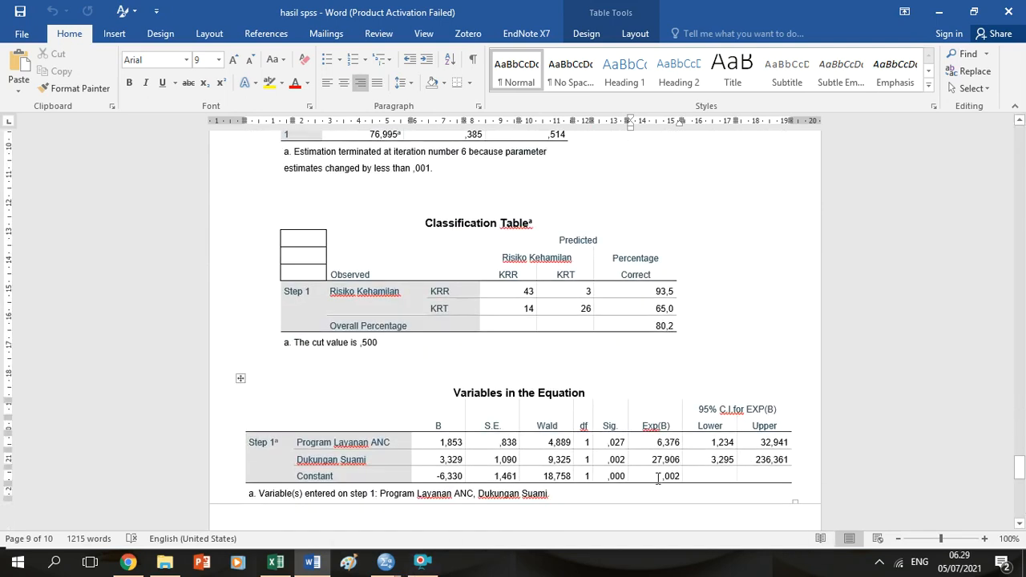
Switch to the Risiko kehamilan workbook in Excel and view the coded ANC question answers on the Form Responses 1 sheet.
mouse_move(280, 565)
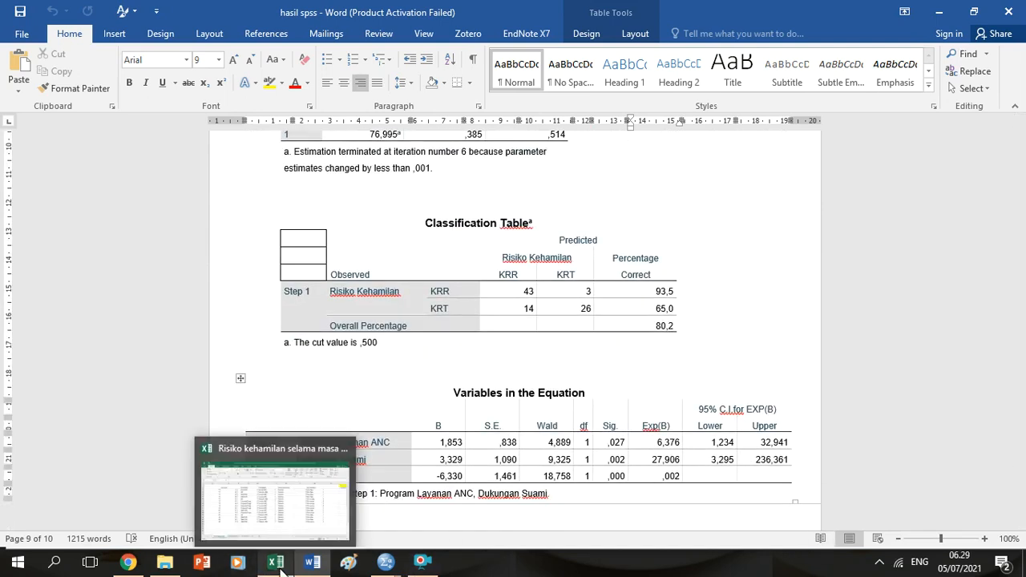
left_click(299, 530)
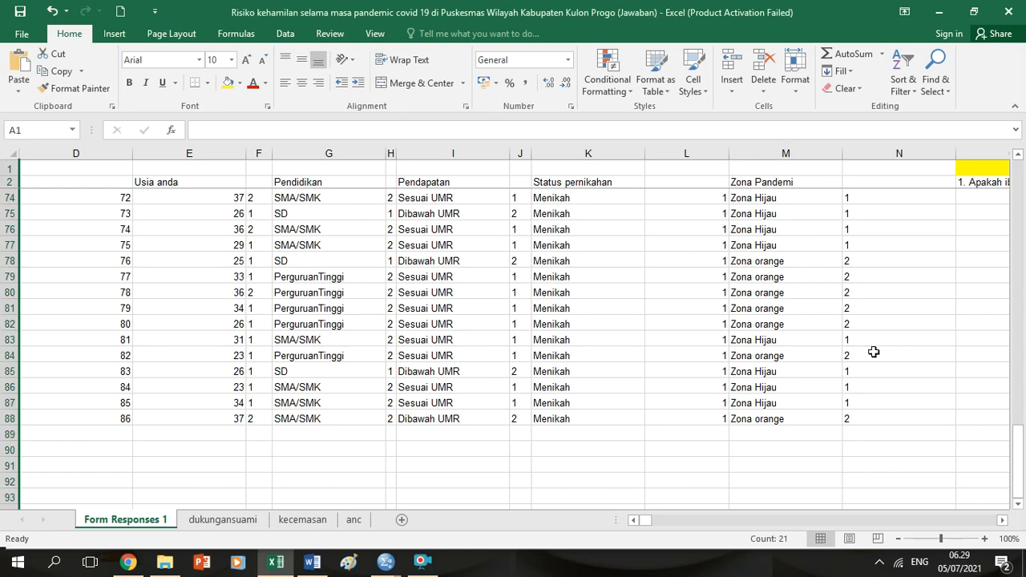
left_click(733, 520)
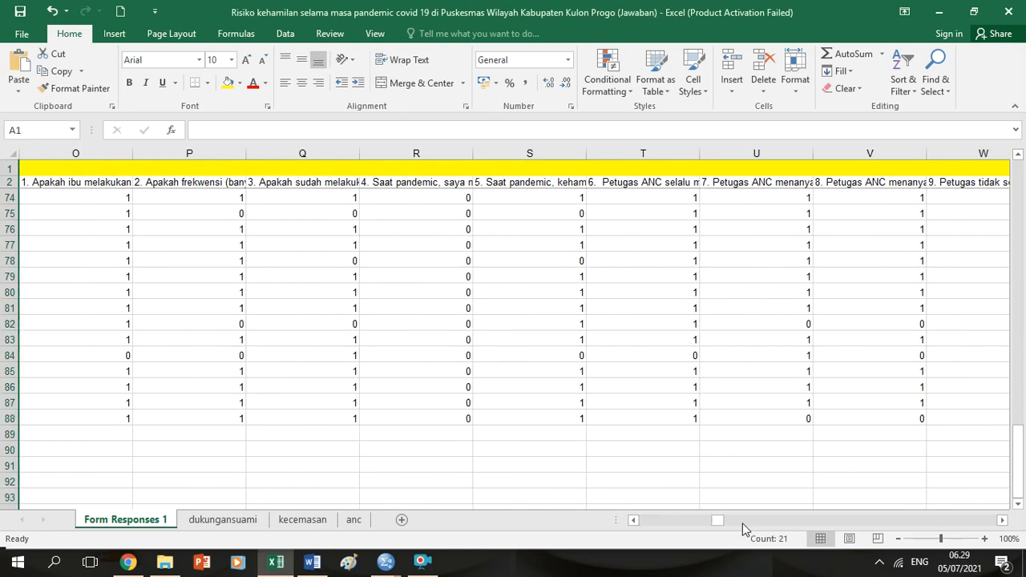
left_click(743, 526)
Open the dukungansuami sheet and examine its coded answers from the count and percentage columns back to the first columns.
left_click(241, 522)
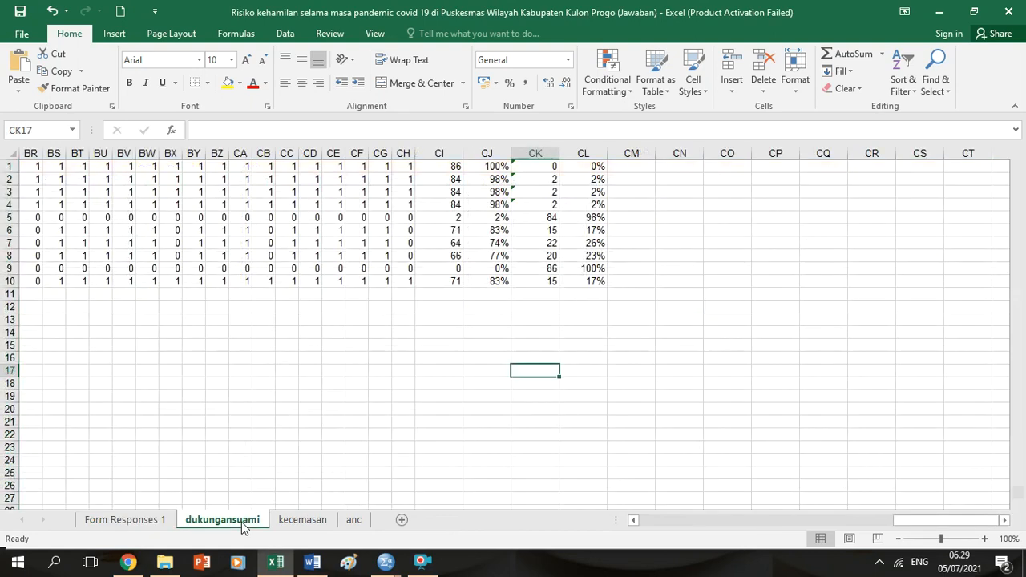
left_click(1022, 444)
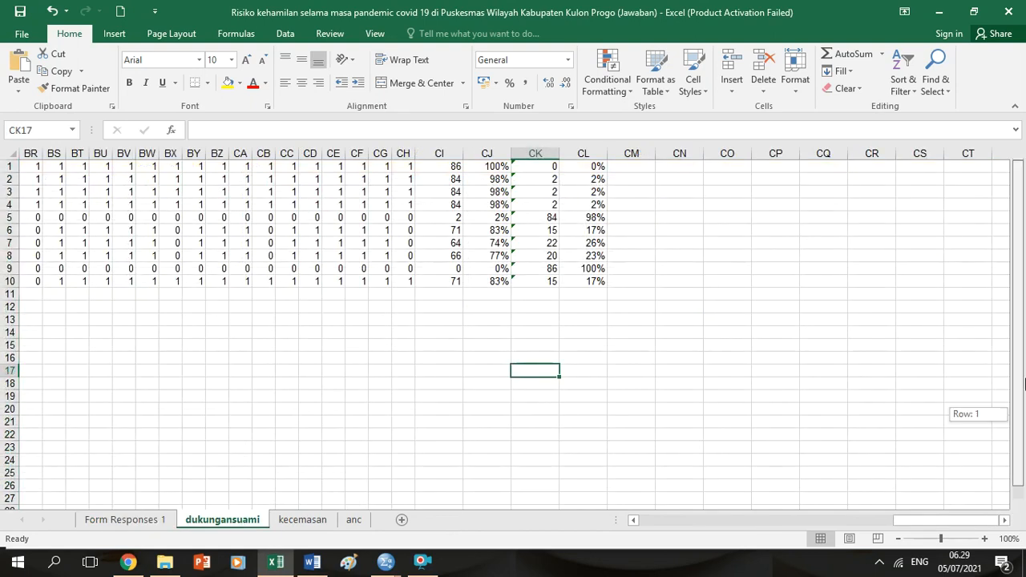
left_click(535, 216)
key("Up")
key("Up")
key("Up")
key("Up")
key("Left")
key("Left")
key("Left")
key("Left")
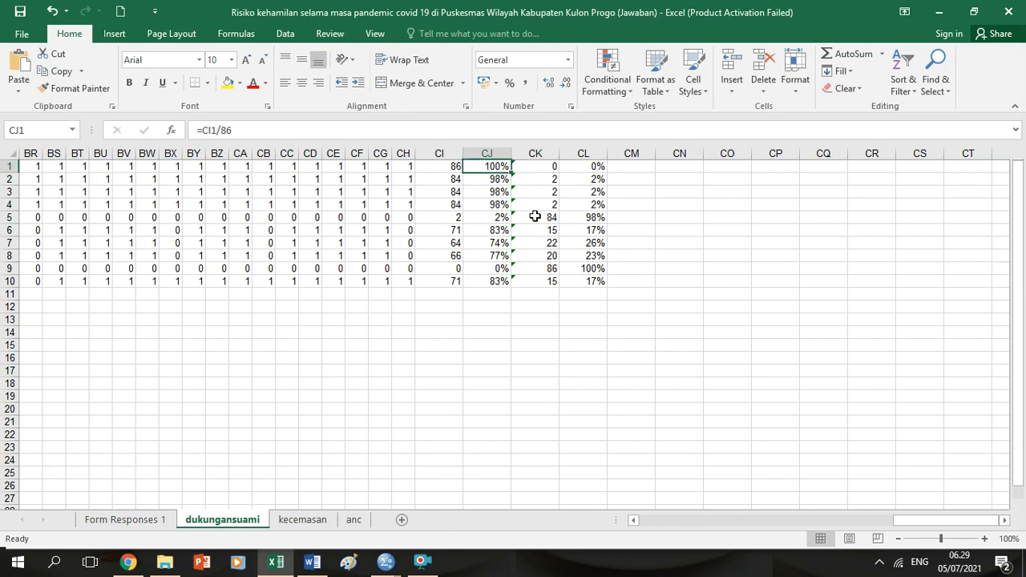
key("Left")
key("Left")
key("Left")
key("Left")
key("Left")
key("Left")
key("Left")
key("Left")
key("Left")
key("Left")
key("Left")
key("Left")
key("Left")
key("Left")
key("Left")
key("Left")
key("Left")
key("Left")
key("Left")
key("Left")
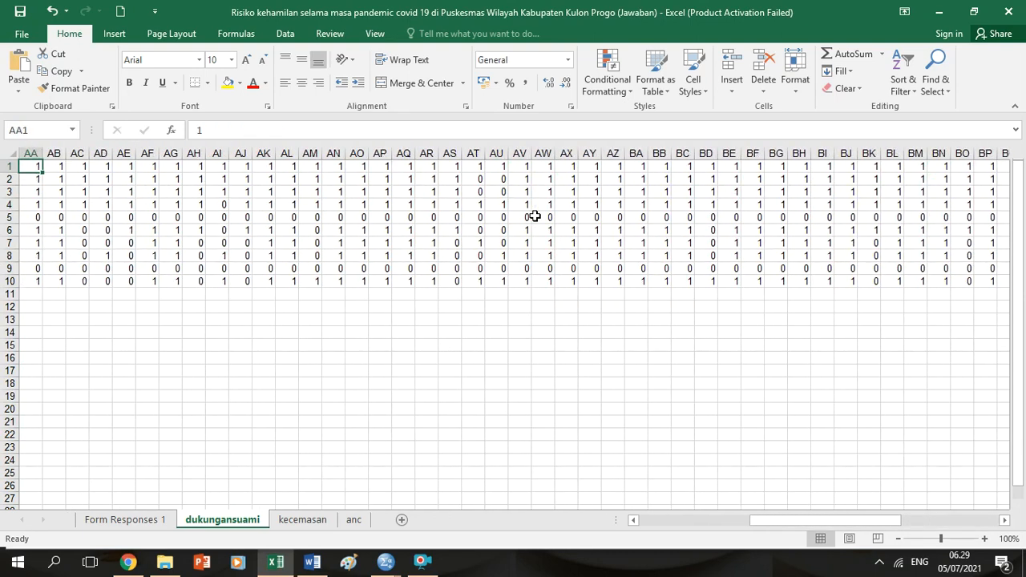
key("Left")
key("Left")
key("Left")
key("Left")
key("Left")
key("Left")
key("Left")
key("Left")
key("Left")
key("Left")
key("Left")
key("Left")
key("Left")
key("Left")
key("Left")
key("Left")
key("Left")
key("Left")
key("Left")
key("Left")
Review row 1 of the dukungansuami sheet across to its count and percentage columns after column CH.
key("Right")
key("Right")
key("Right")
key("Right")
key("Right")
key("Right")
key("Right")
key("Right")
key("Right")
key("Right")
key("Right")
key("Right")
key("Right")
key("Right")
key("Right")
key("Right")
key("Right")
key("Right")
key("Right")
key("Right")
key("Right")
key("Right")
key("Right")
key("Right")
key("Right")
key("Right")
key("Right")
key("Right")
key("Right")
key("Right")
key("Right")
key("Right")
key("Right")
key("Right")
key("Right")
key("Right")
key("Right")
key("Right")
key("Right")
key("Right")
key("Right")
key("Right")
key("Right")
key("Right")
key("Right")
Examine the dukungansuami answers back to cell A1 and down column A past the last data row.
key("Left")
key("Left")
key("Left")
key("Left")
key("Left")
key("Left")
key("Left")
key("Left")
key("Left")
key("Left")
key("Left")
key("Left")
key("Left")
key("Left")
key("Left")
key("Left")
key("Left")
key("Left")
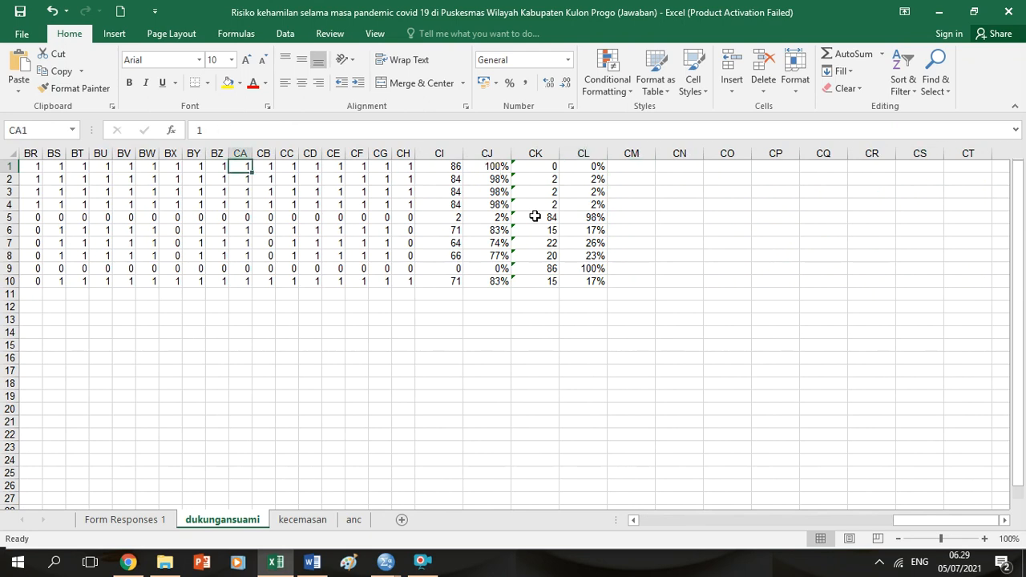
key("Left")
key("Left")
key("Left")
key("Left")
key("Left")
key("Left")
key("Left")
key("Left")
key("Left")
key("Left")
key("Left")
key("Left")
key("Left")
key("Left")
key("Left")
key("Left")
key("Left")
key("Left")
key("Left")
key("Left")
key("Left")
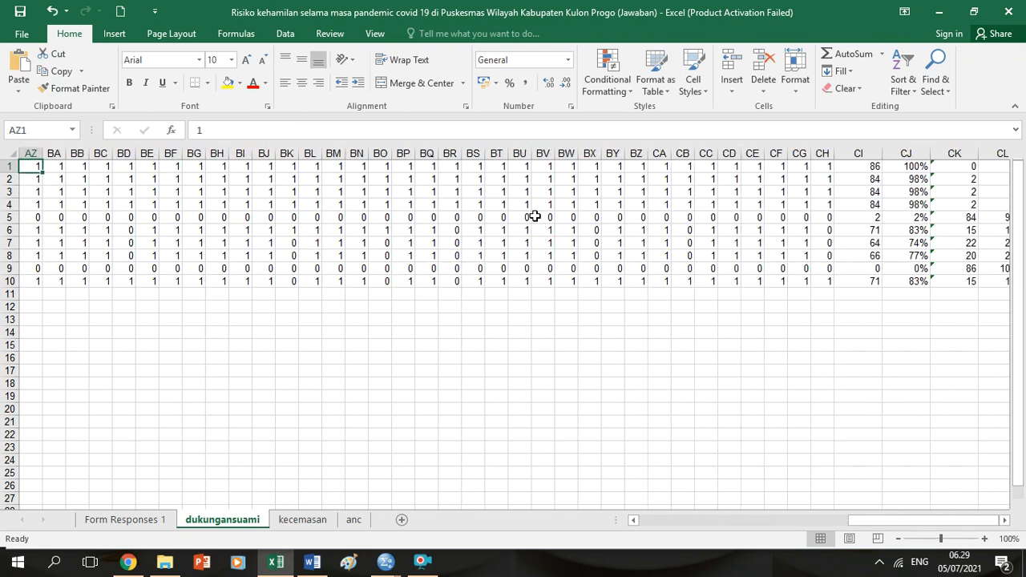
key("Left")
key("Left")
key("Left")
key("Left")
key("Left")
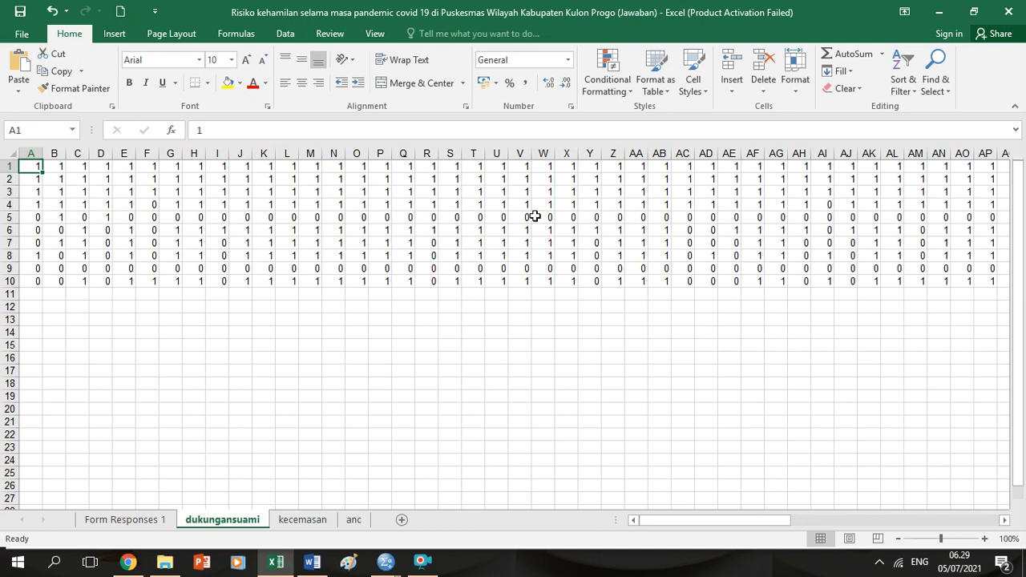
key("Down")
key("Down")
key("Down")
key("Down")
key("Down")
key("Down")
key("Down")
key("Down")
key("Down")
key("Down")
key("Down")
key("Down")
key("Down")
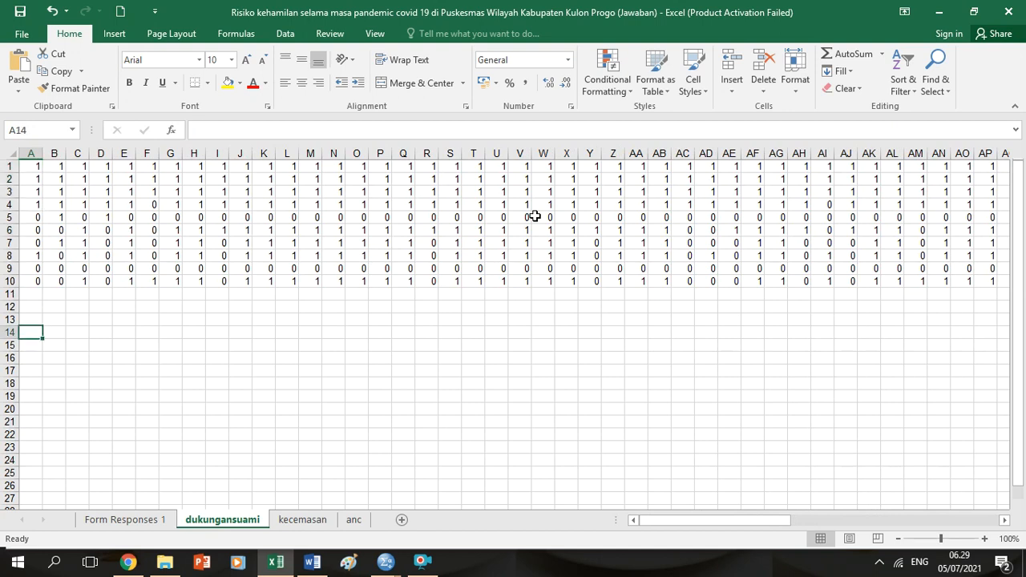
View the answer counts and percentages on the kecemasan sheet and on the anc sheet.
left_click(318, 521)
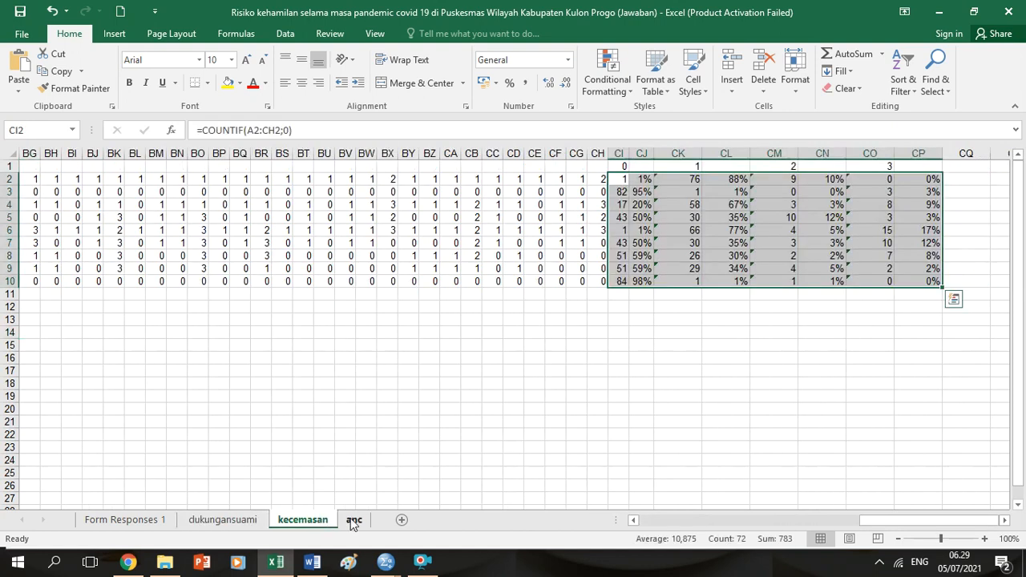
left_click(352, 521)
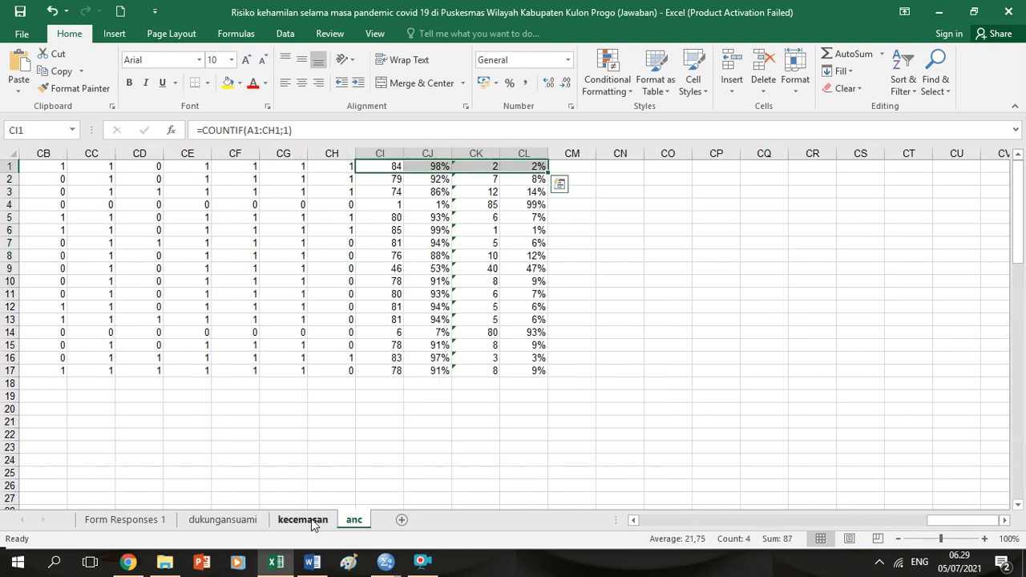
Return to the Form Responses 1 sheet and view the score and category columns after Program Layanan ANC question 17.
left_click(312, 521)
left_click(248, 522)
left_click(135, 522)
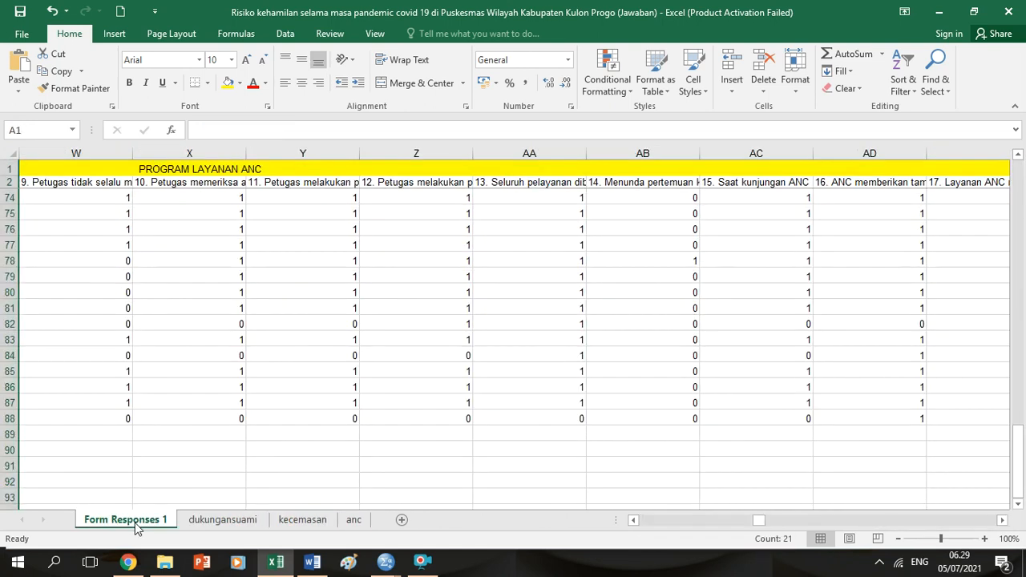
left_click(743, 523)
left_click(752, 523)
left_click(777, 520)
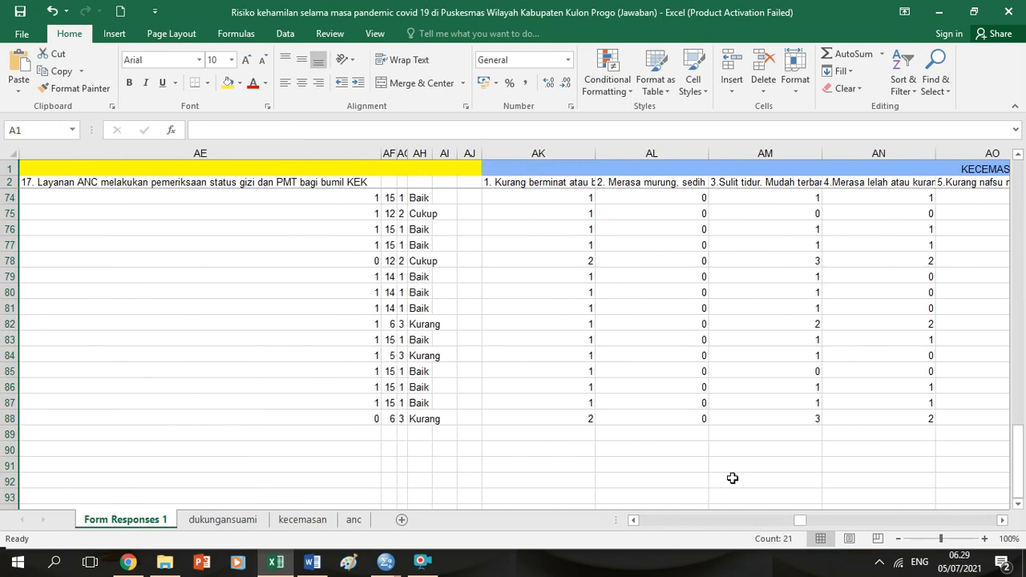
Examine the score-sum formulas in column AF and the category-code formula in column AG, around rows 74 to 76.
left_click(390, 198)
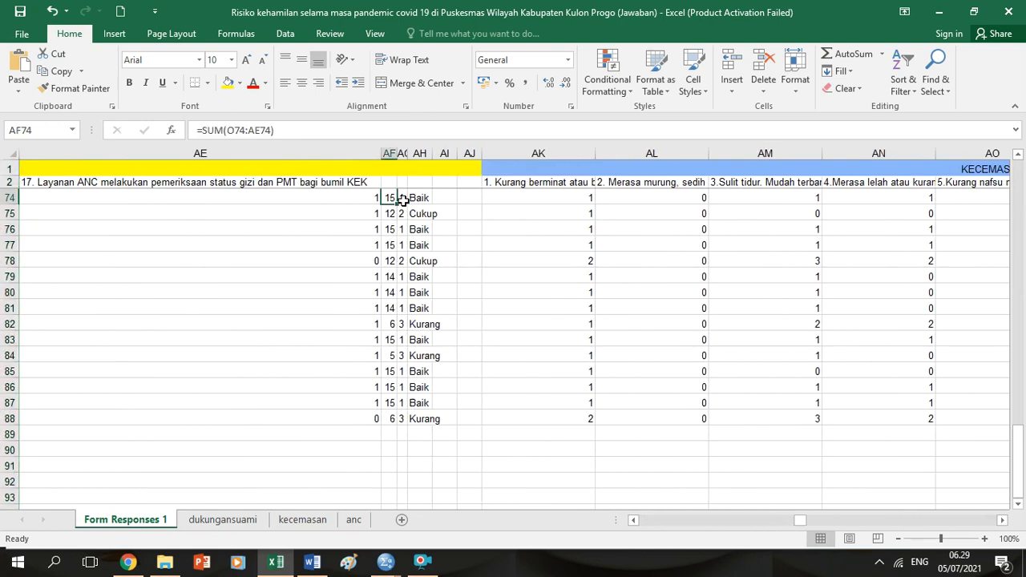
left_click(403, 198)
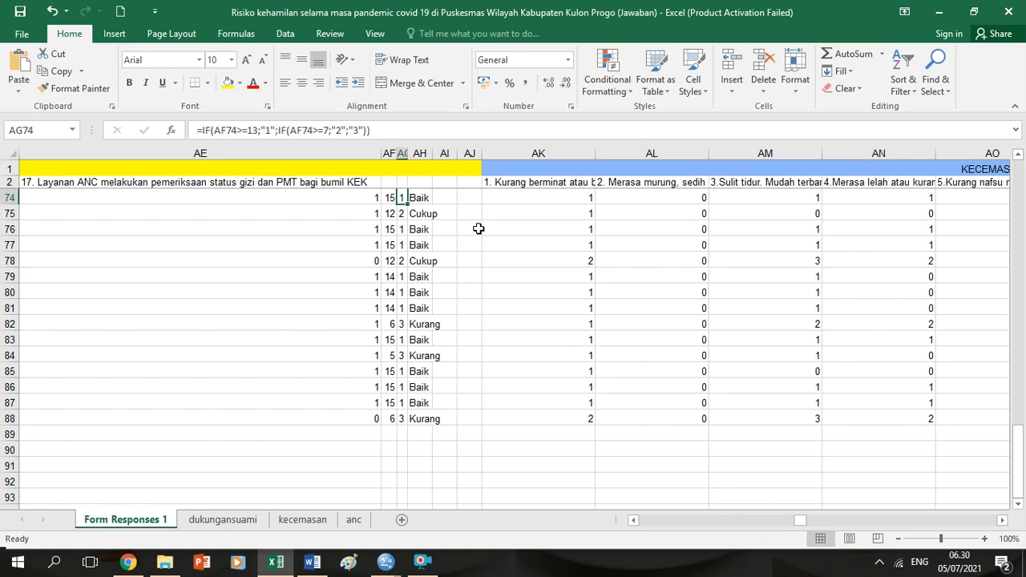
key("Left")
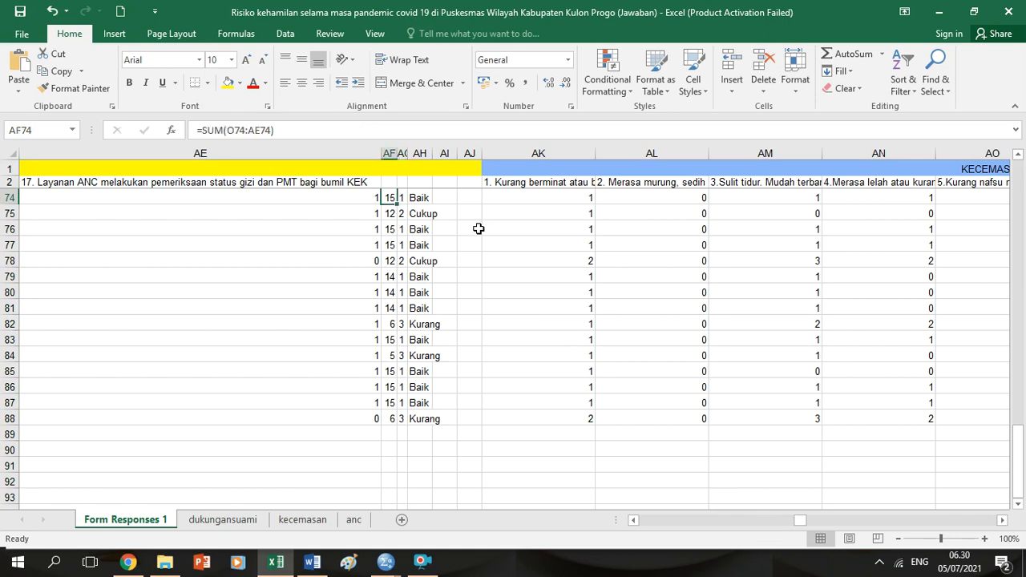
key("Down")
key("Down")
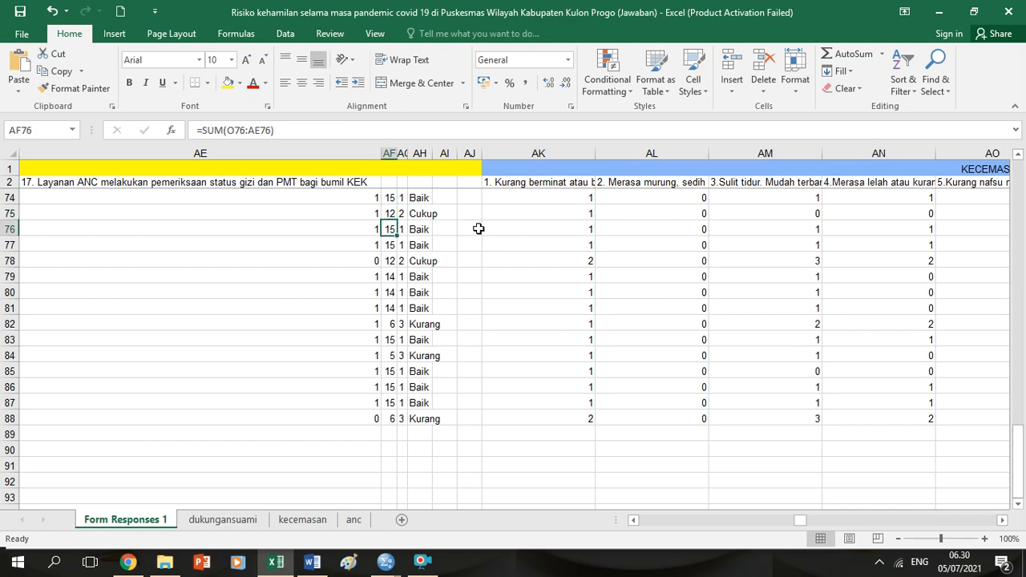
key("Right")
key("Up")
key("Up")
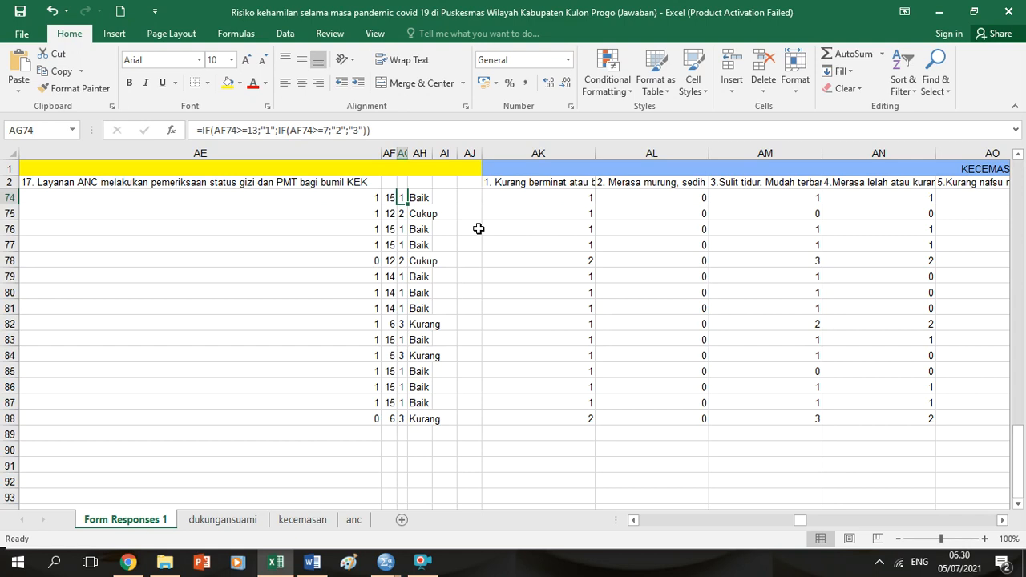
Switch to the olah siti.sav dataset in SPSS, show its case data, and go to the USIA value of case 1.
left_click(387, 564)
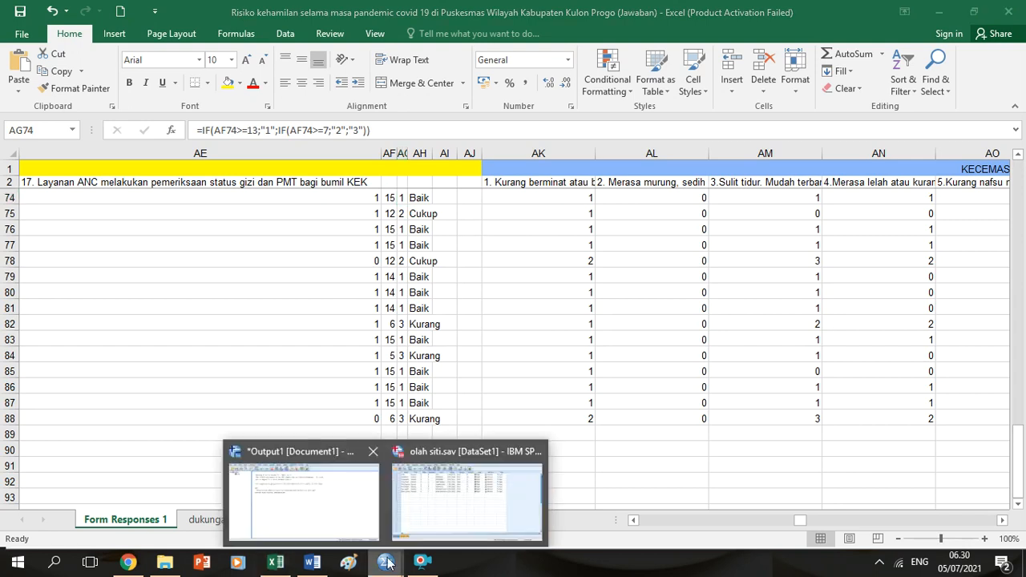
left_click(453, 503)
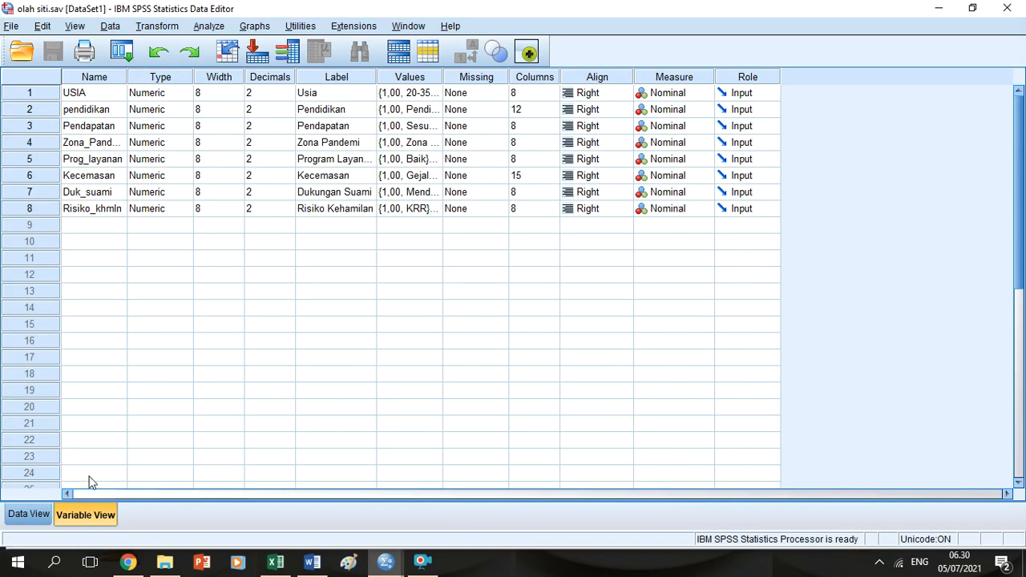
left_click(29, 514)
left_click(361, 227)
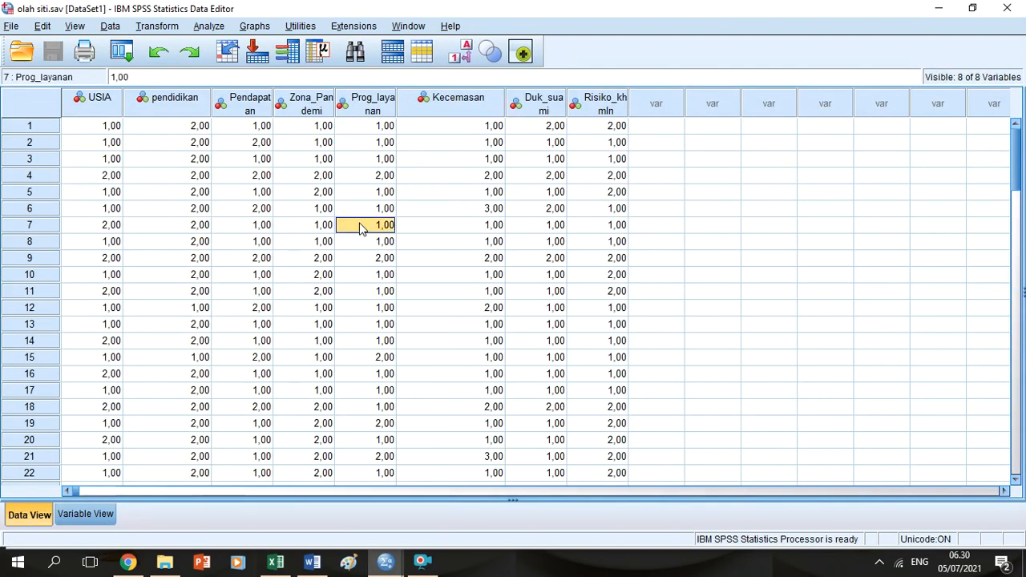
key("Up")
key("Up")
key("Up")
key("Up")
key("Up")
key("Up")
key("Left")
key("Left")
key("Left")
key("Left")
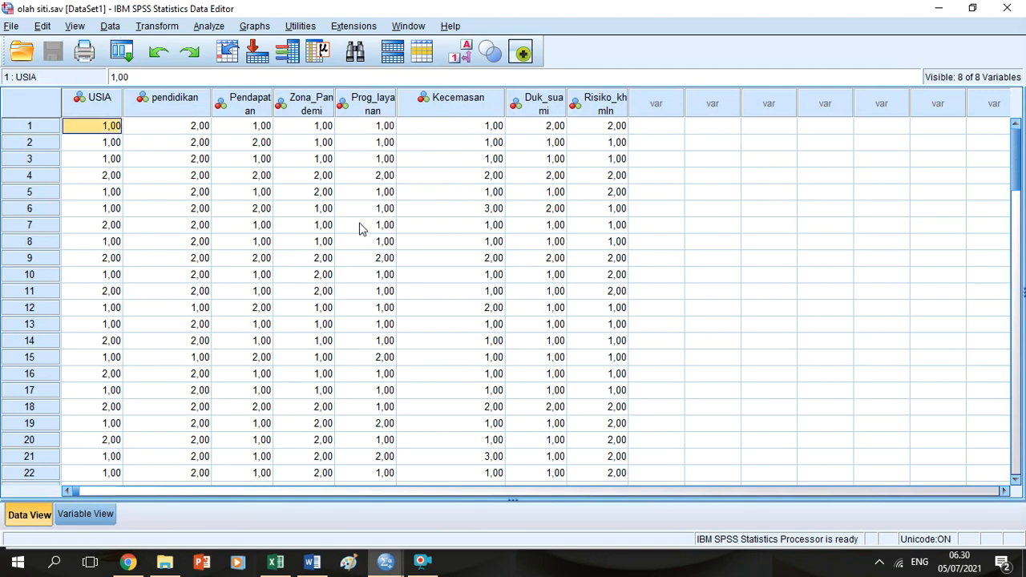
Review the coded values of case 1 from USIA across to Risiko_khmln.
key("Right")
key("Right")
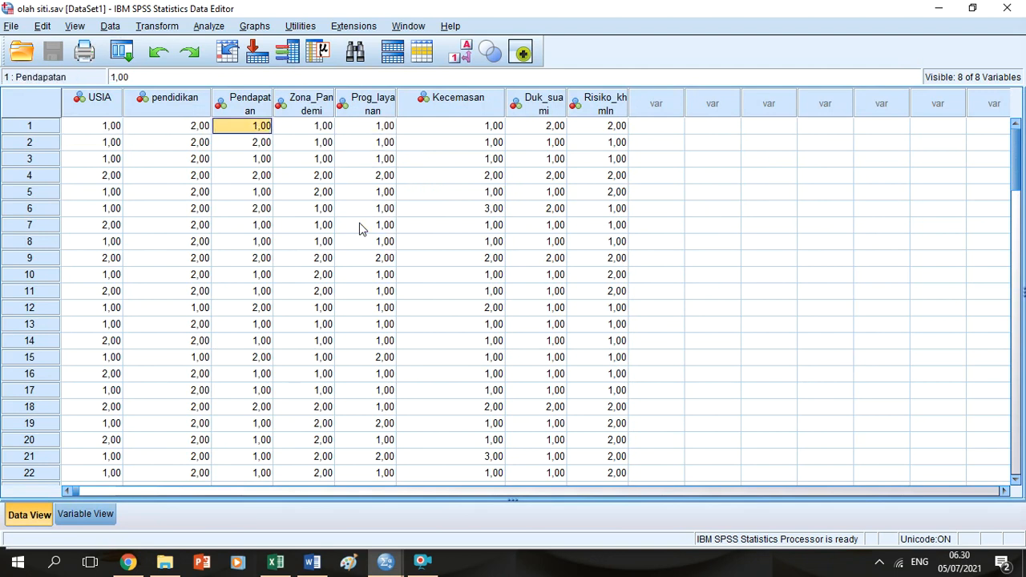
key("Right")
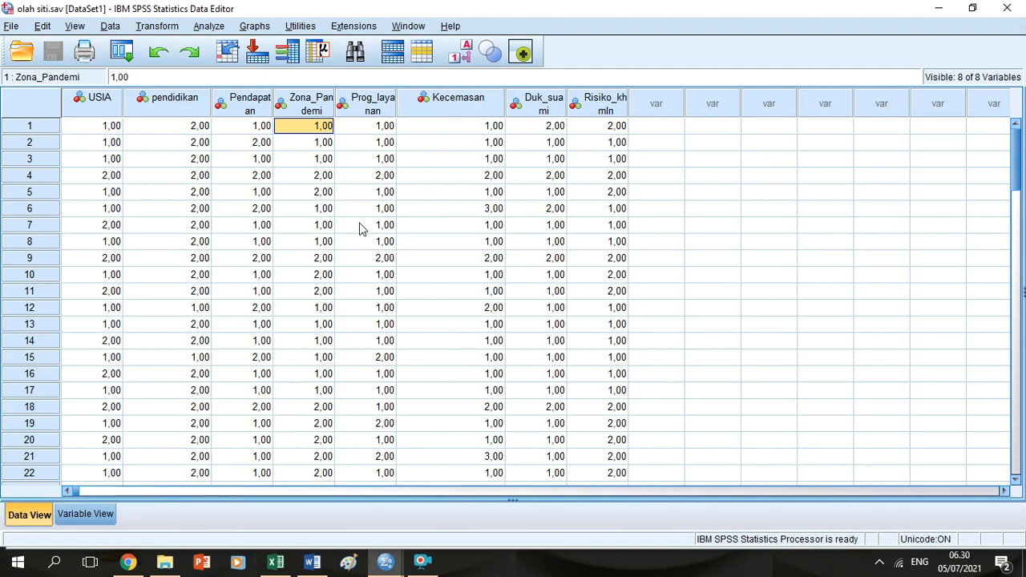
key("Right")
key("Right")
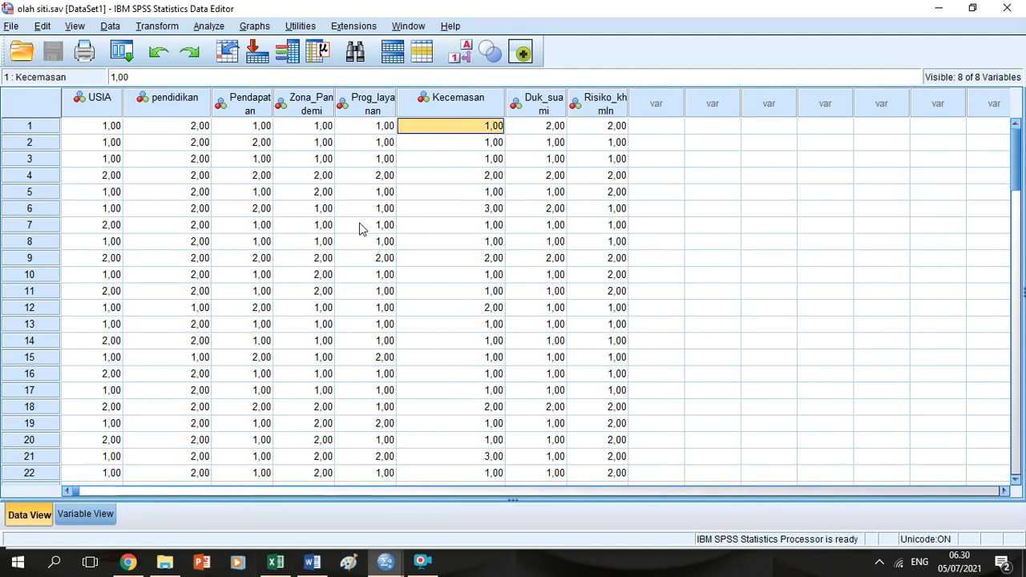
key("Right")
key("Right")
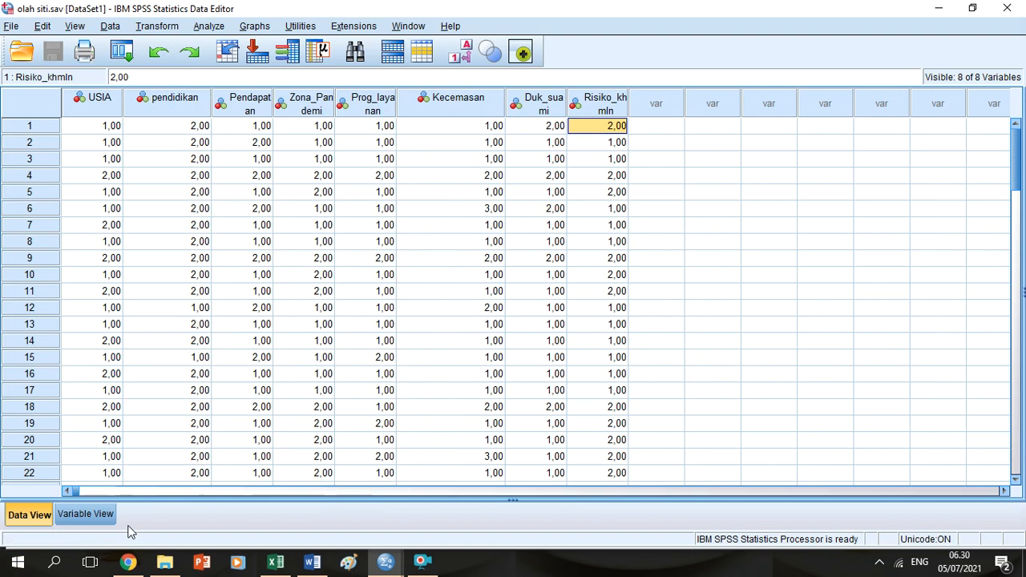
Check the value labels defined for USIA and Prog_layanan, then return to the case data.
left_click(104, 512)
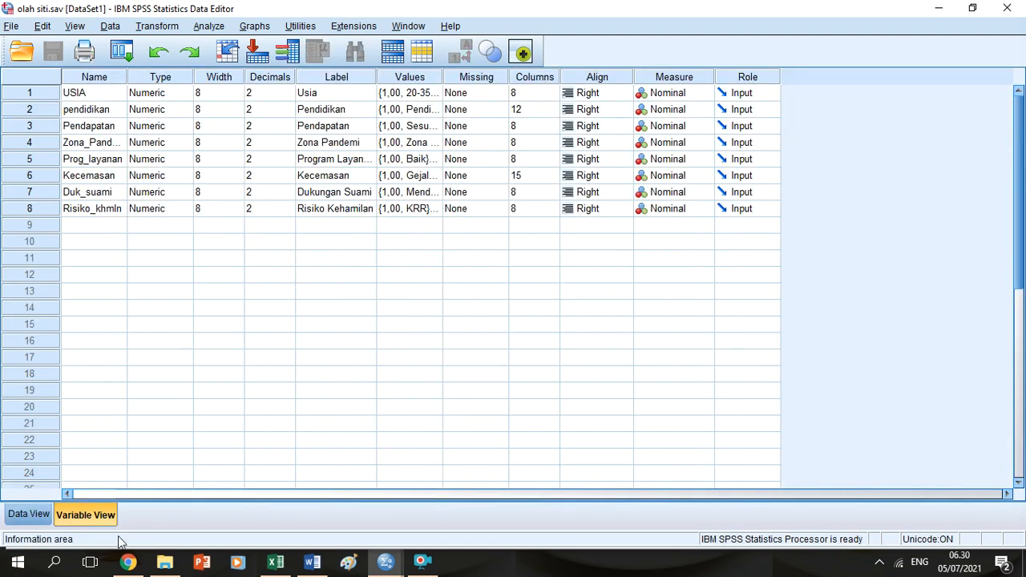
left_click(434, 94)
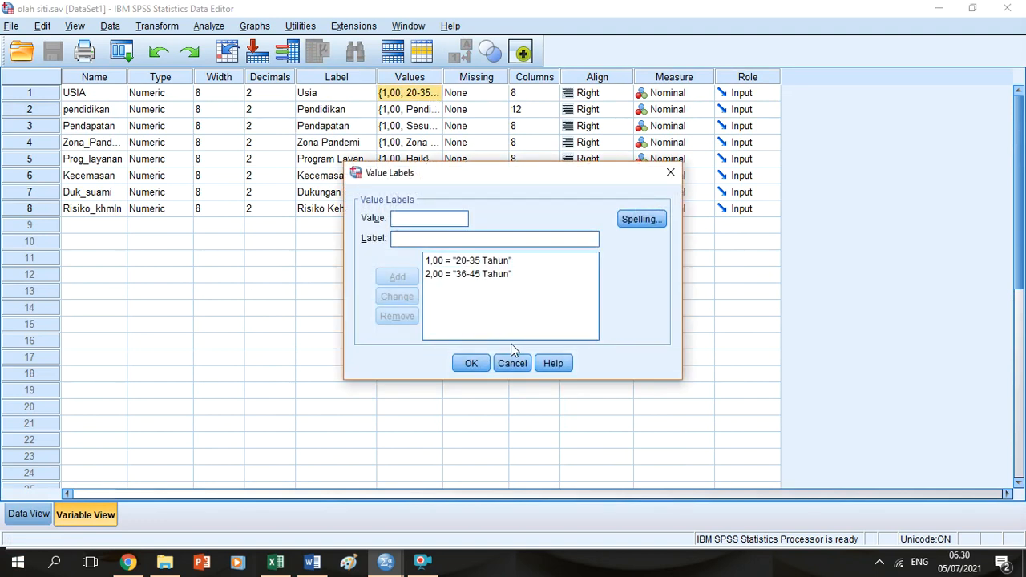
left_click(513, 362)
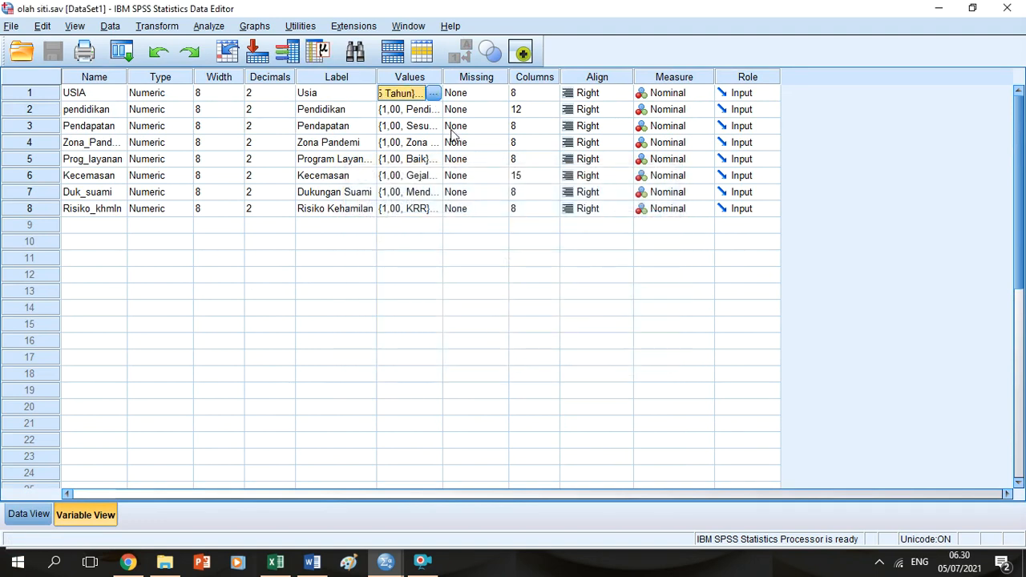
left_click(425, 160)
left_click(433, 159)
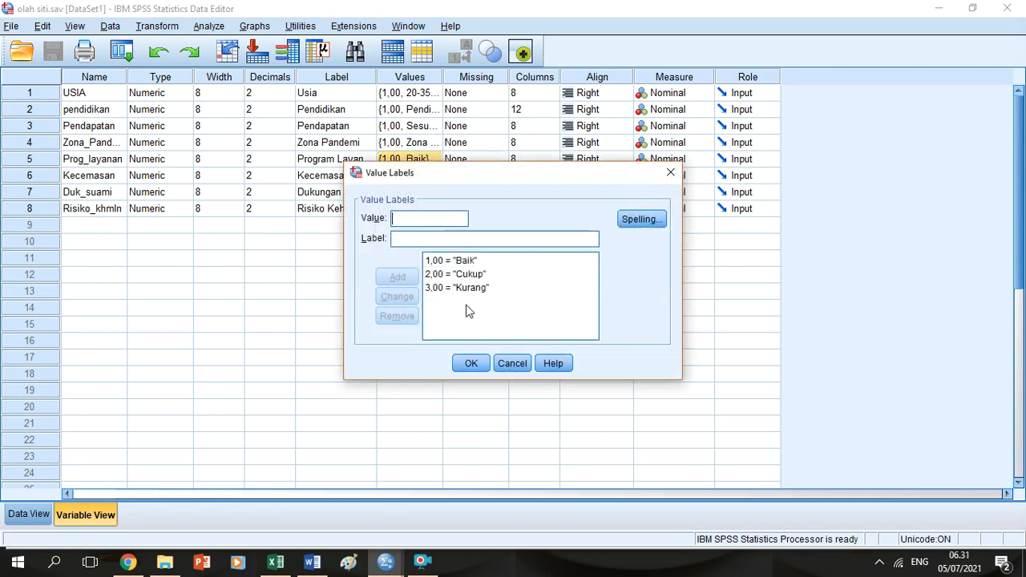
left_click(481, 362)
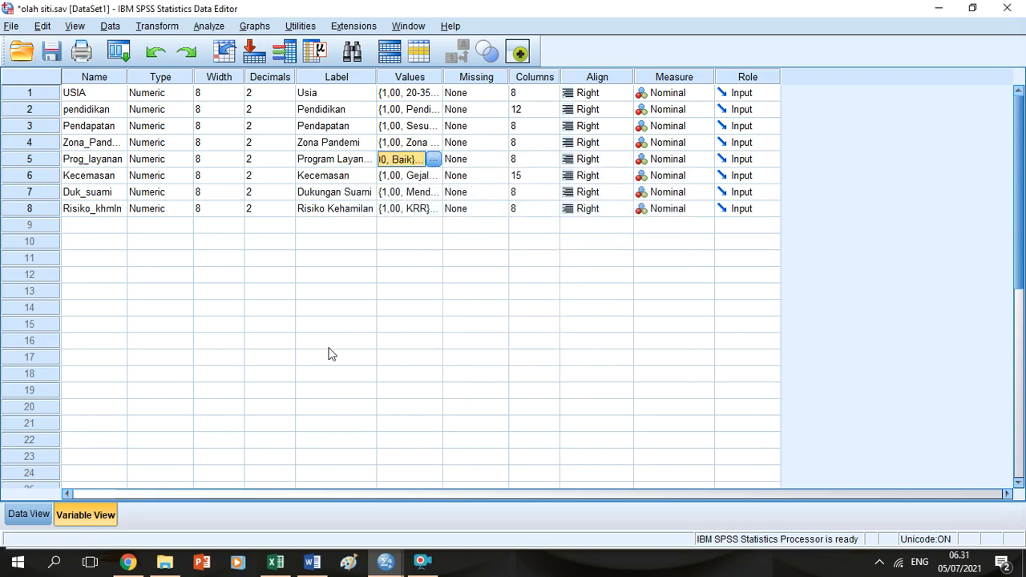
left_click(34, 514)
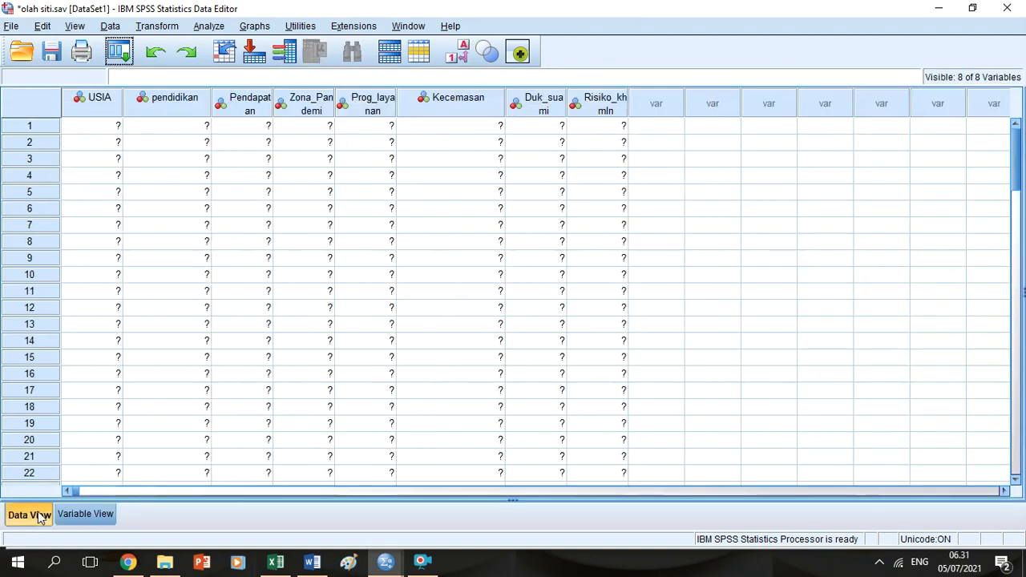
Switch to the Excel workbook and review row 74 of the Kecemasan section across its answers, TOTAL, Kategori and Kode kategori columns.
left_click(275, 561)
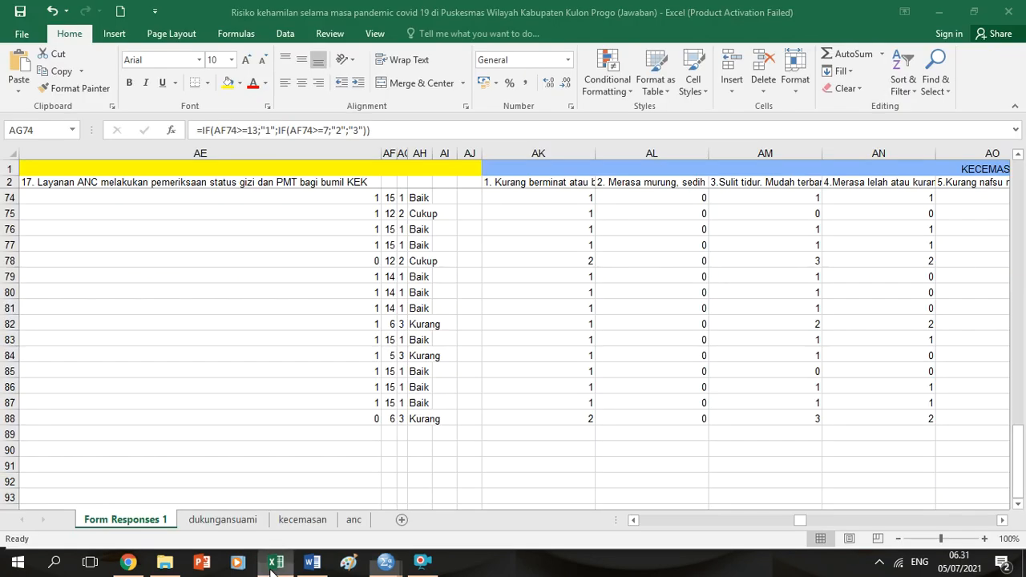
left_click(645, 192)
key("Right")
key("Right")
key("Right")
key("Right")
key("Right")
key("Right")
key("Right")
key("Right")
key("Right")
key("Right")
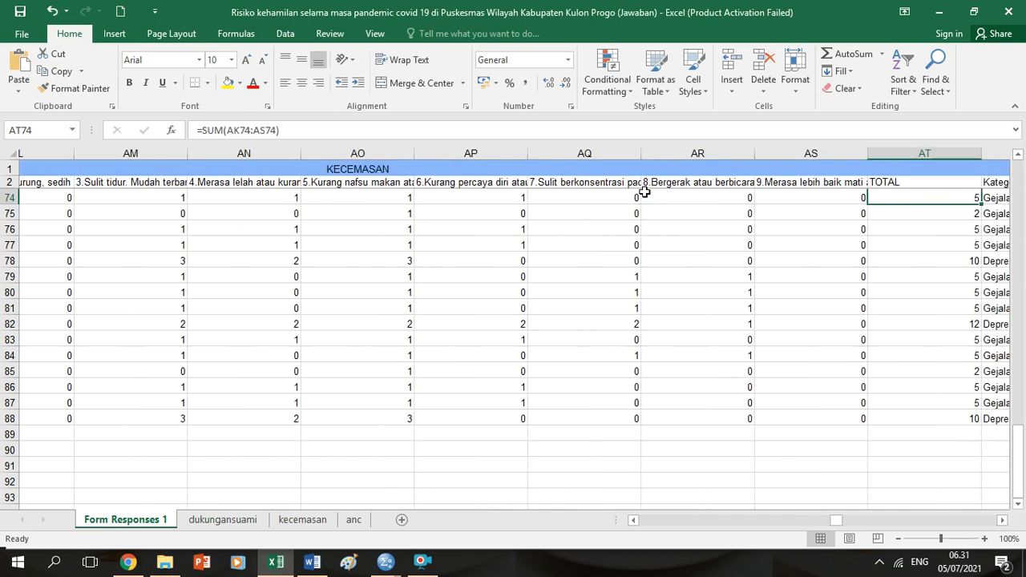
key("Right")
key("Right")
key("Right")
key("Right")
key("Right")
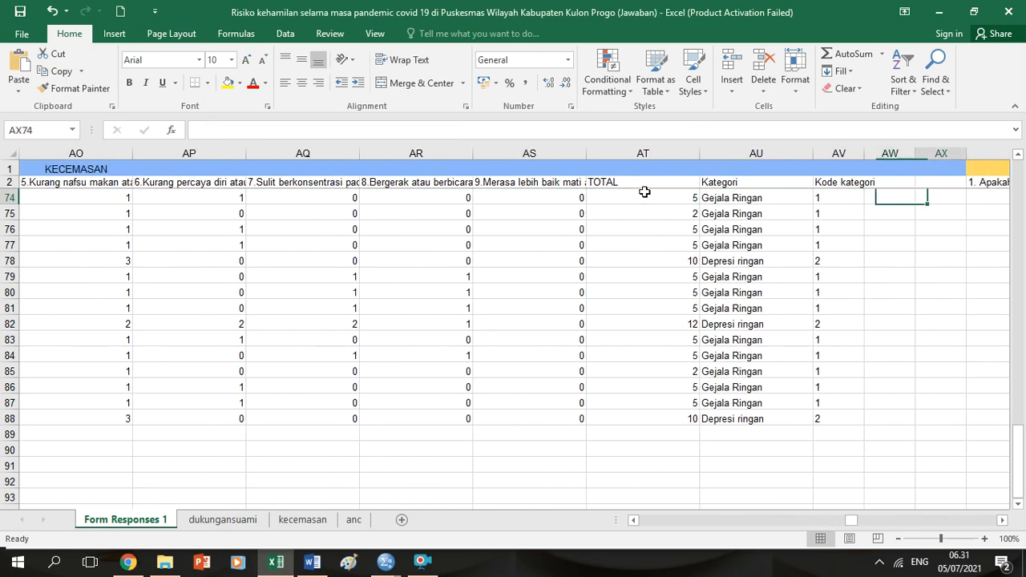
Go back along row 74 to the Kecemasan TOTAL cell and inspect its sum formula.
key("Left")
key("Left")
key("Left")
key("Left")
key("Left")
key("Left")
key("Left")
key("Left")
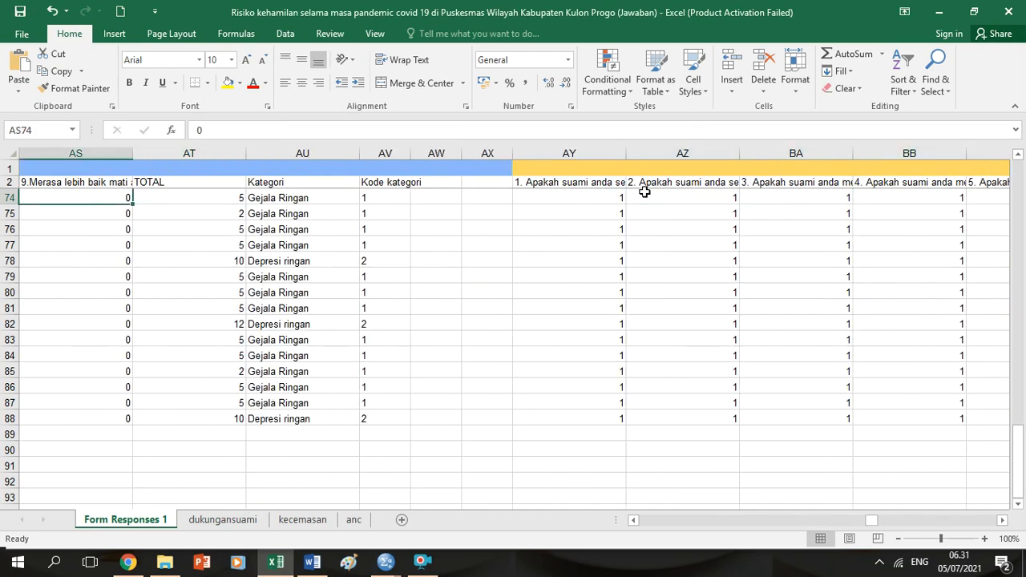
key("Right")
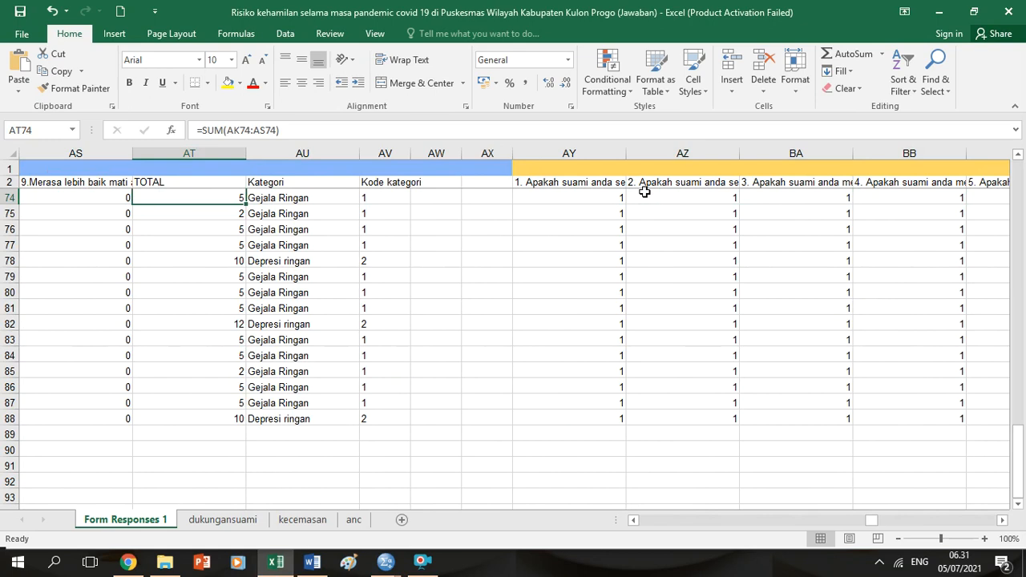
Review the Kecemasan TOTAL column from row 74 up to its heading in row 2.
key("Up")
key("Up")
key("Up")
key("Up")
key("Up")
key("Up")
key("Up")
key("Up")
key("Up")
key("Up")
key("Up")
key("Up")
key("Up")
key("Up")
key("Up")
key("Up")
key("Up")
key("Up")
key("Up")
key("Up")
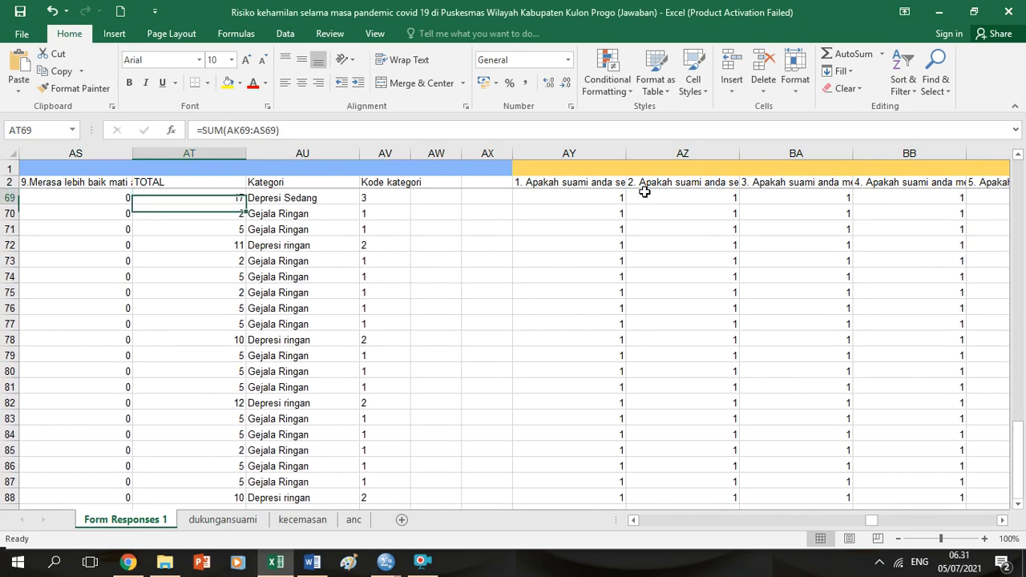
key("Up")
key("Up")
key("Up")
key("Up")
key("Up")
key("Up")
key("Up")
key("Up")
key("Up")
key("Up")
key("Up")
key("Up")
key("Up")
key("Up")
key("Up")
key("Up")
key("Up")
key("Up")
key("Up")
key("Up")
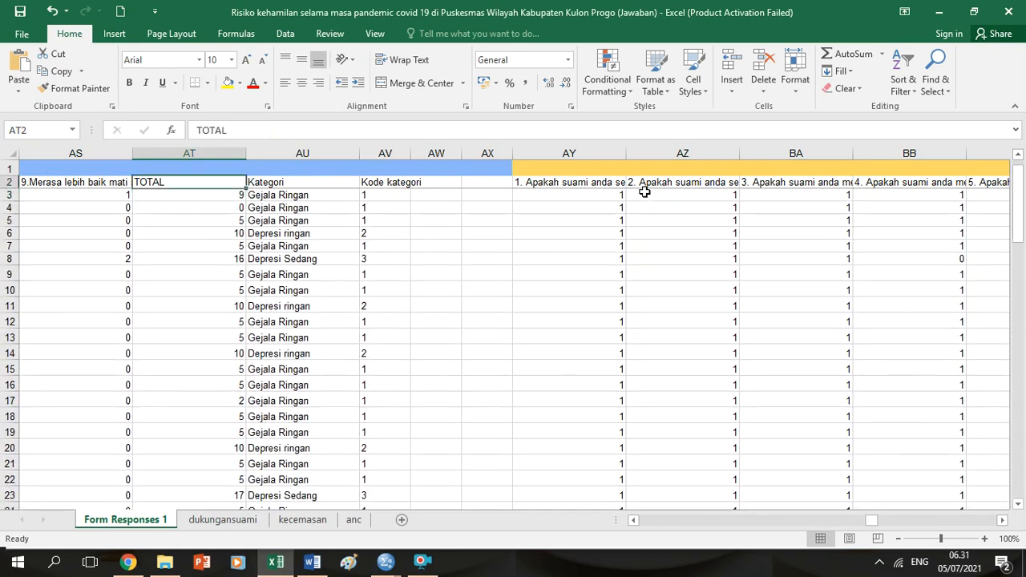
Examine the formulas behind TOTAL, Kategori and Kode kategori in the first Kecemasan data rows, ending at cell AV6.
key("Down")
key("Down")
key("Down")
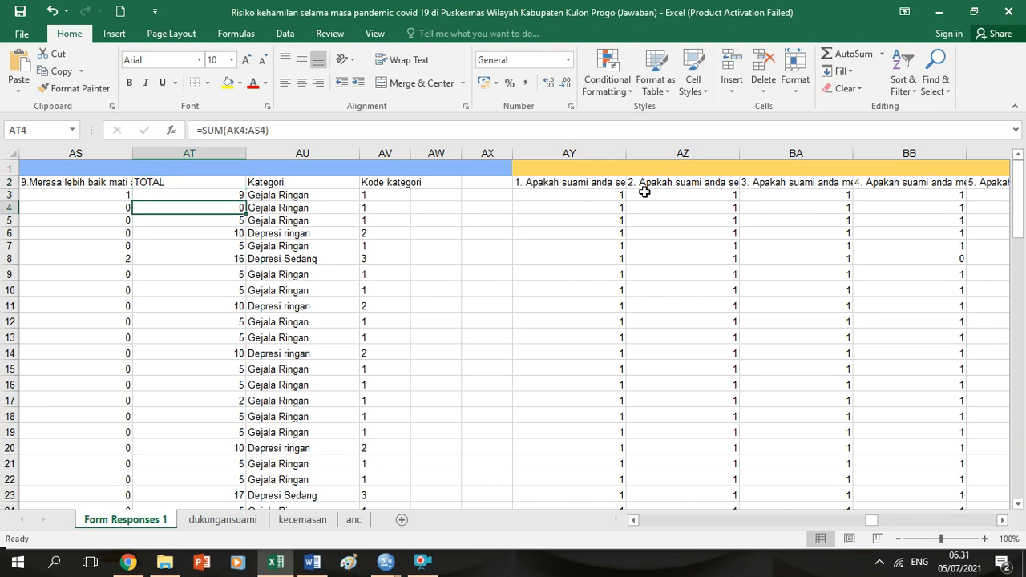
key("Right")
key("Left")
key("Right")
key("Down")
key("Down")
key("Down")
key("Right")
key("Up")
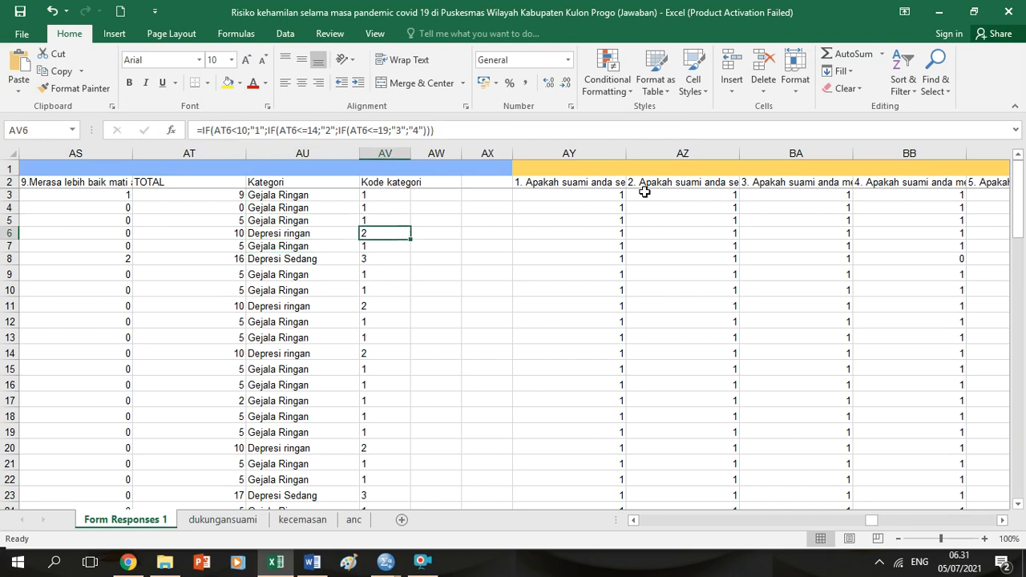
Review row 6 across the Dukungan Suami answers, TOTAL and Kategori columns through to the SKRINING column BO.
key("Right")
key("Right")
key("Right")
key("Right")
key("Right")
key("Right")
key("Right")
key("Right")
key("Right")
key("Right")
key("Right")
key("Right")
key("Right")
key("Right")
key("Right")
key("Right")
key("Right")
key("Right")
key("Right")
key("Right")
key("Left")
key("Left")
key("Left")
key("Left")
key("Left")
key("Left")
key("Left")
key("Left")
key("Left")
key("Left")
key("Left")
key("Left")
key("Left")
key("Right")
key("Right")
key("Right")
key("Right")
key("Right")
key("Right")
key("Right")
key("Right")
key("Right")
key("Right")
key("Right")
key("Right")
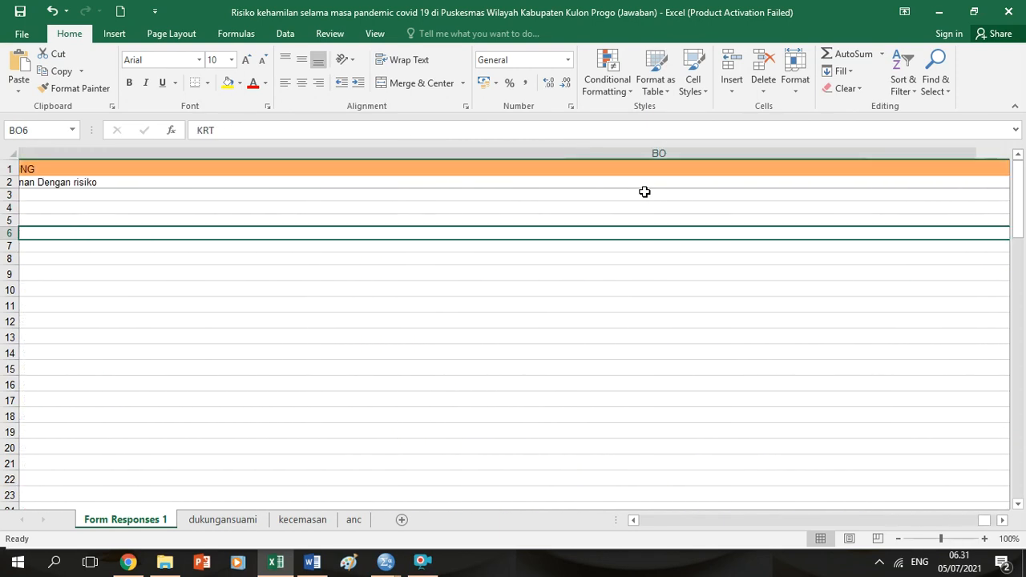
Recheck row 6 from the Dukungan Suami TOTAL and Kategori through Umur kehamilan to Persalinan Dengan risiko.
key("Left")
key("Left")
key("Left")
key("Left")
key("Left")
key("Left")
key("Right")
key("Right")
key("Right")
key("Right")
key("Right")
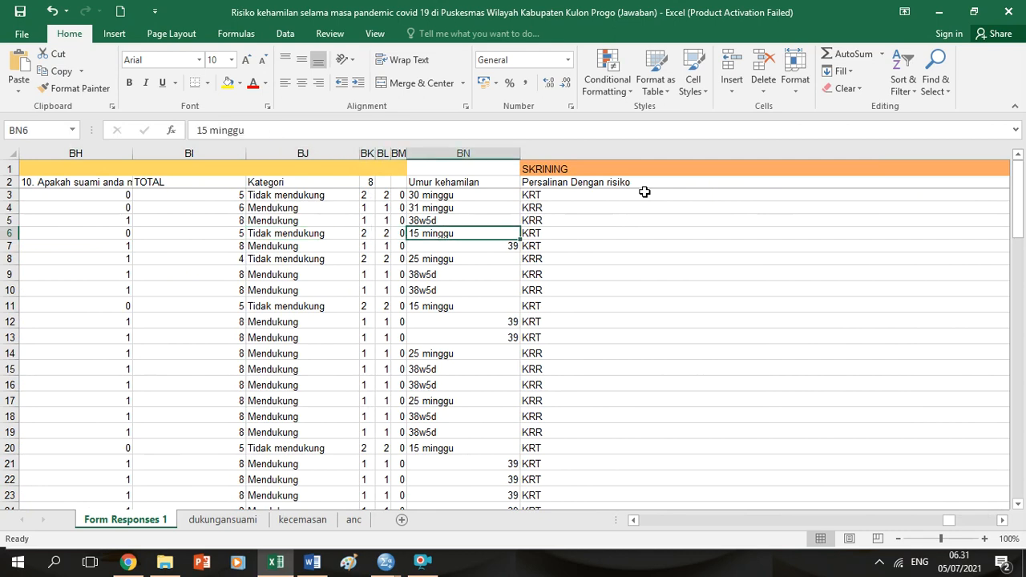
key("Right")
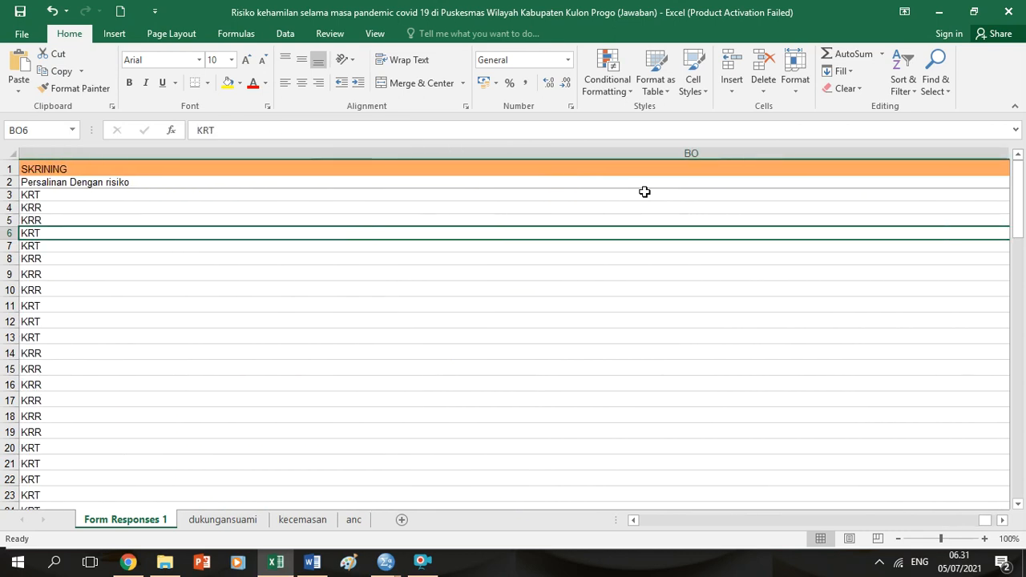
Go back along row 6 to Dukungan Suami question 9 and compare its scores and category up to the SKRINING result.
key("Left")
key("Left")
key("Left")
key("Left")
key("Left")
key("Left")
key("Left")
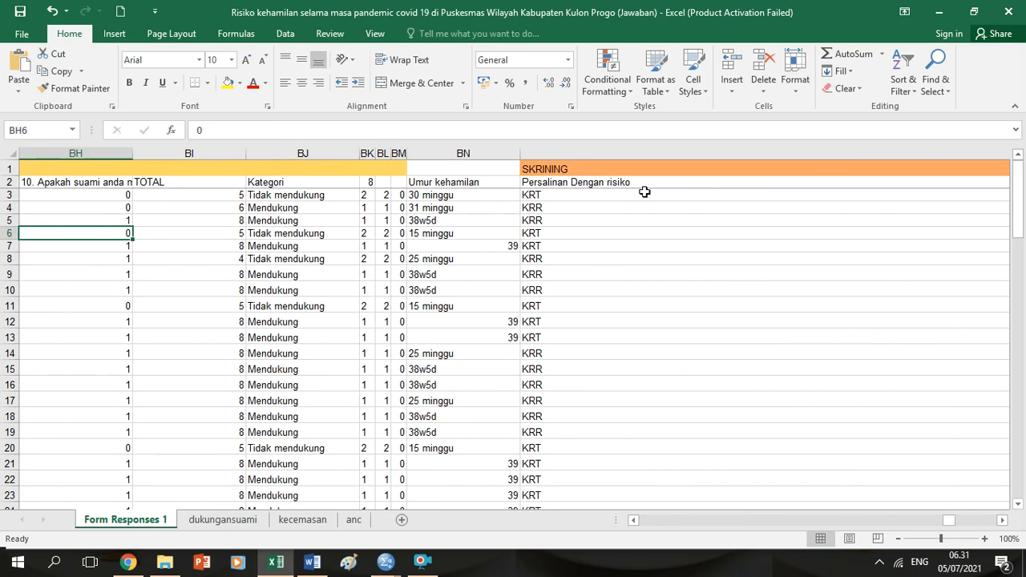
key("Left")
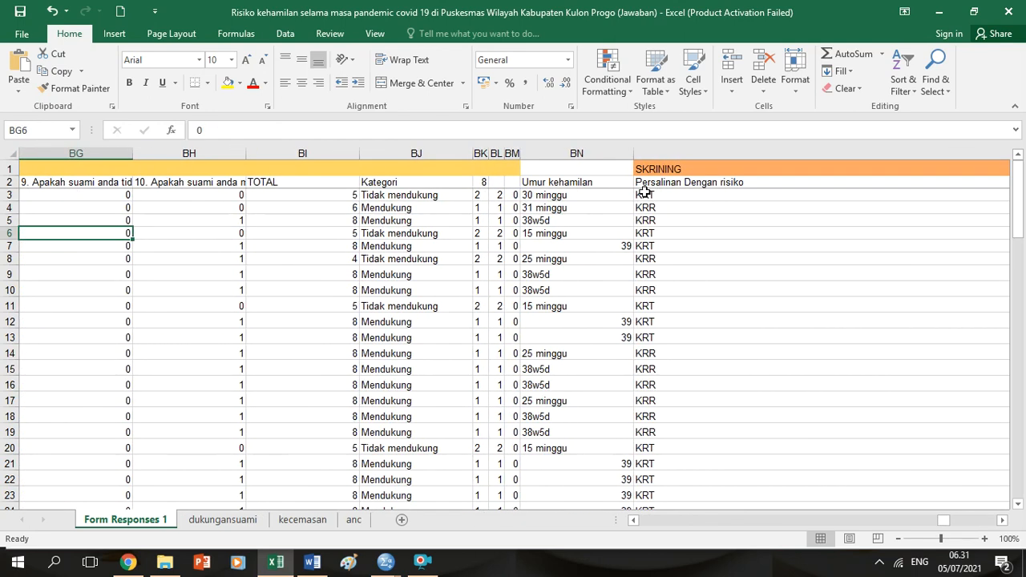
key("Right")
key("Right")
key("Right")
key("Right")
key("Right")
key("Right")
key("Right")
key("Right")
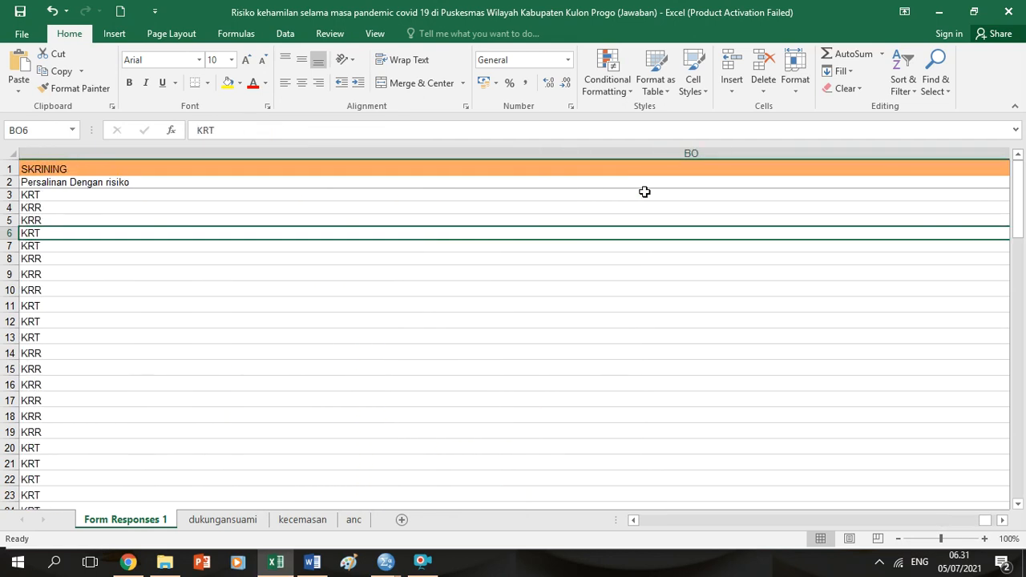
Switch to the olah siti.sav dataset in SPSS, inspect the value labels of Duk_suami and return to the data.
left_click(386, 563)
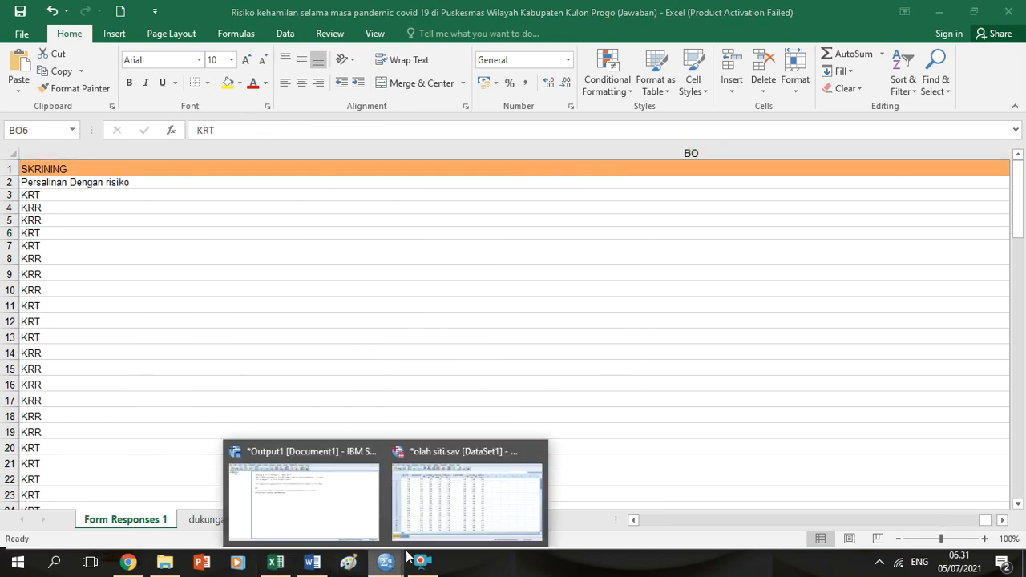
left_click(452, 516)
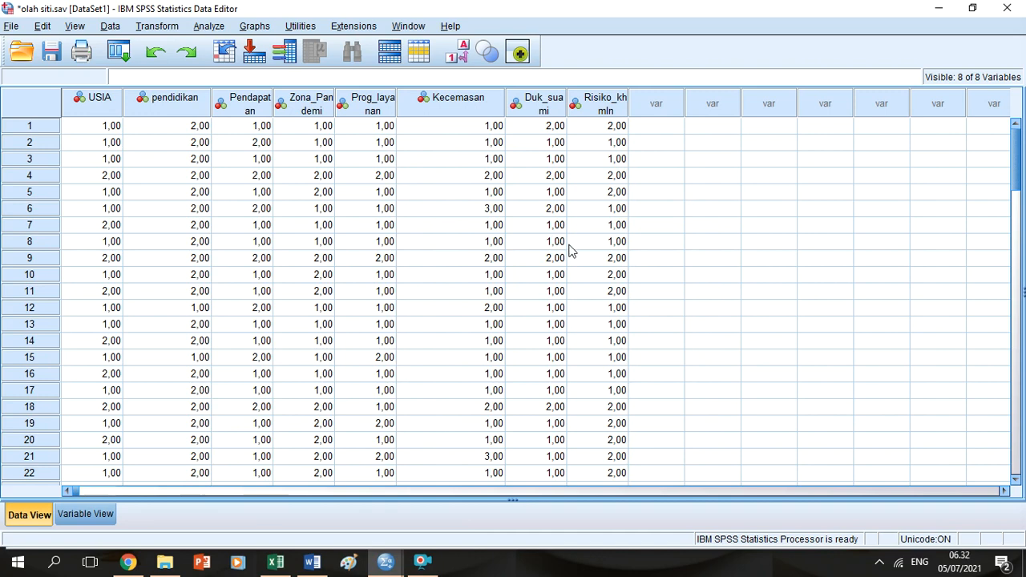
left_click(94, 517)
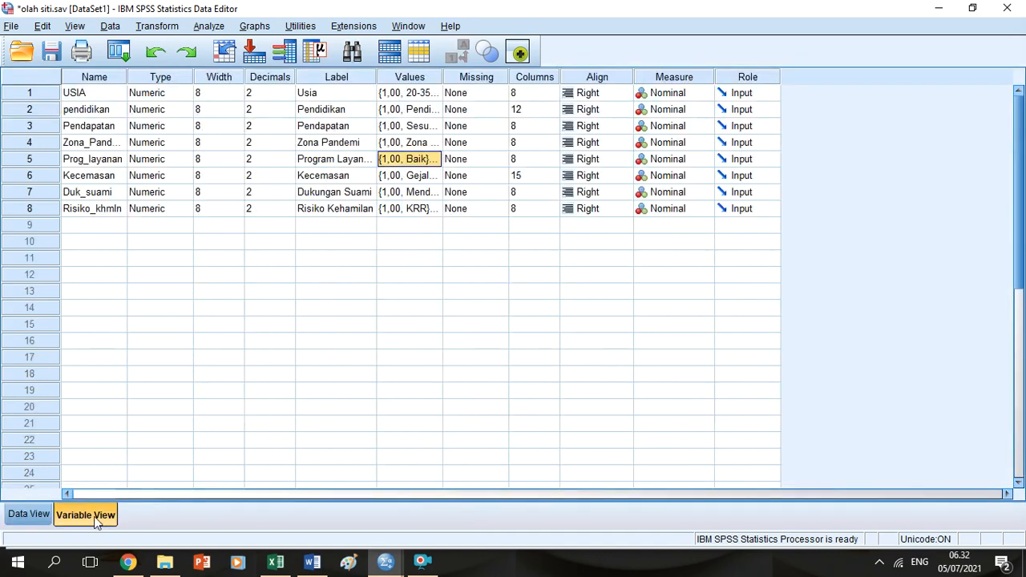
left_click(437, 192)
left_click(437, 192)
left_click(512, 363)
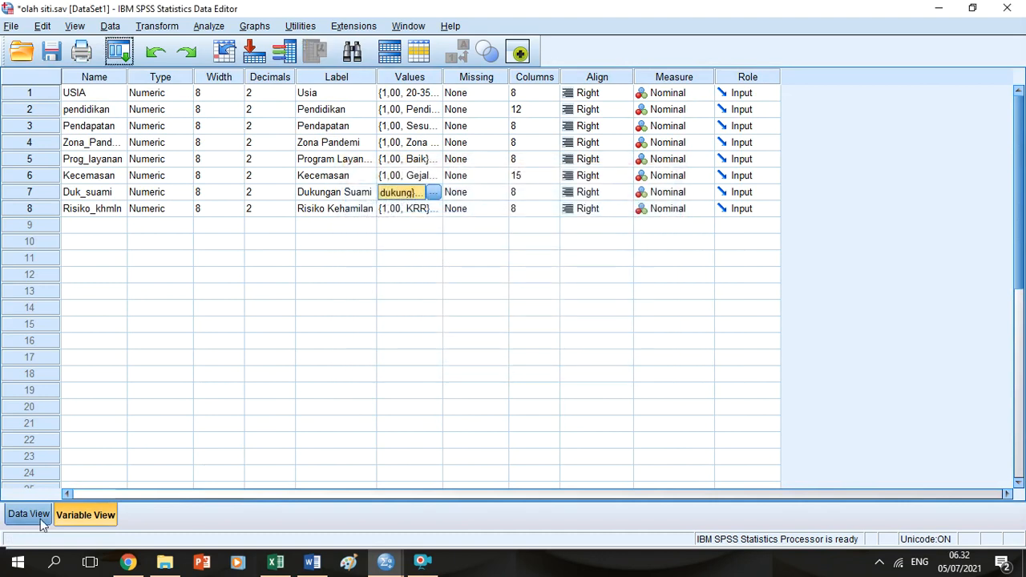
left_click(40, 515)
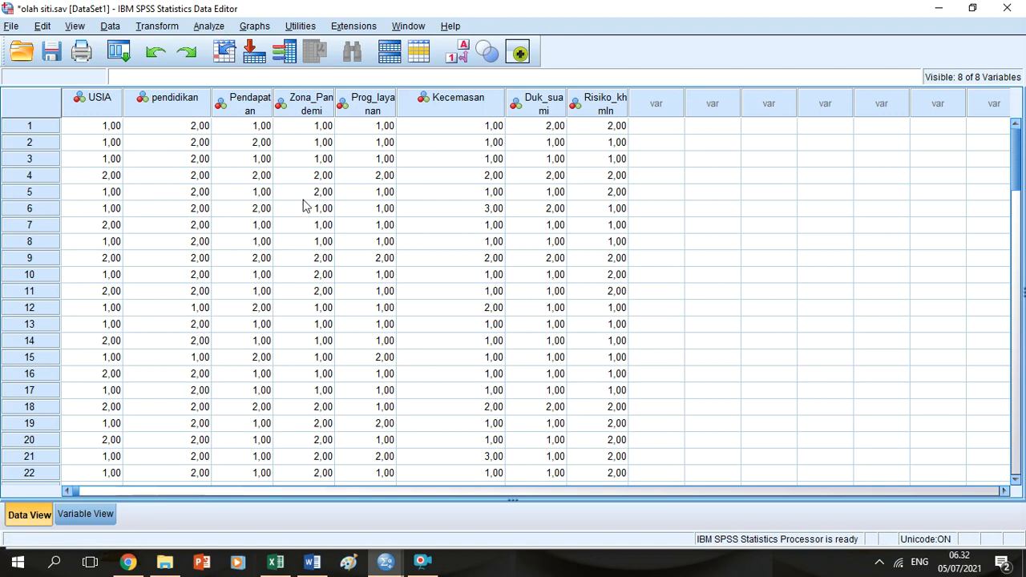
Run Frequencies on all eight variables, from Usia to Risiko Kehamilan, and review the resulting tables.
left_click(208, 26)
mouse_move(250, 58)
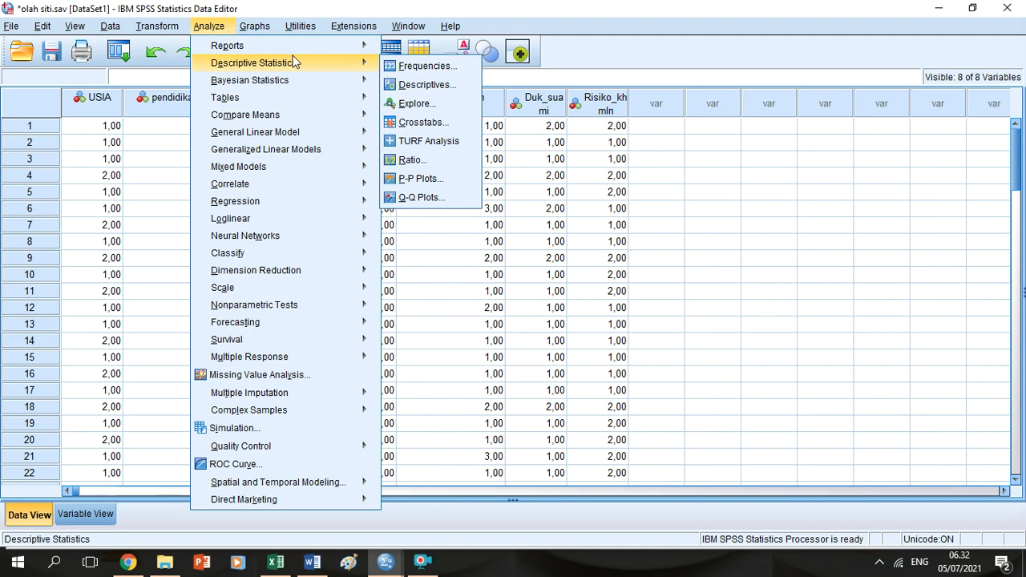
left_click(403, 68)
left_click(439, 256)
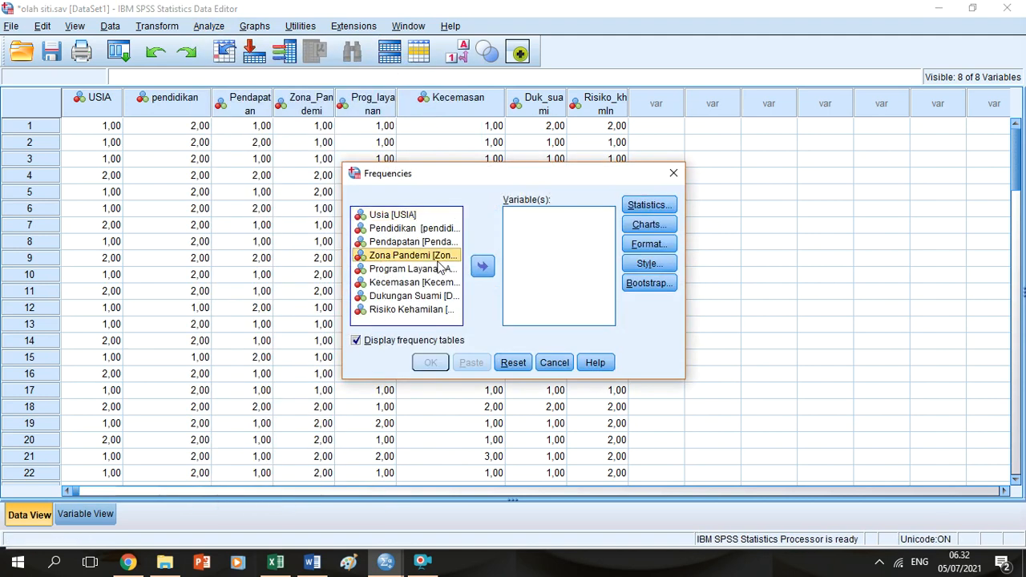
key("ctrl+a")
left_click(484, 267)
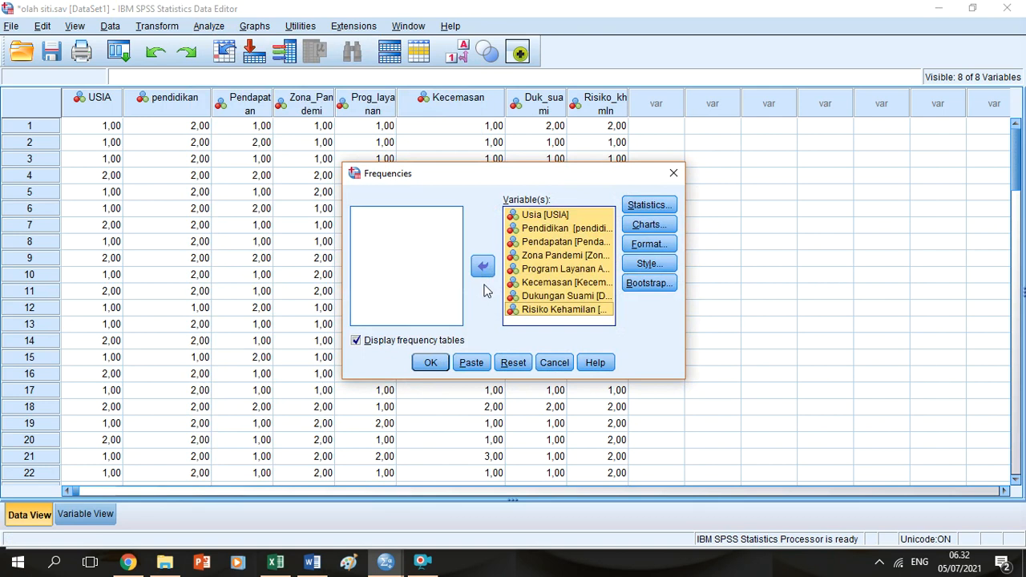
left_click(430, 363)
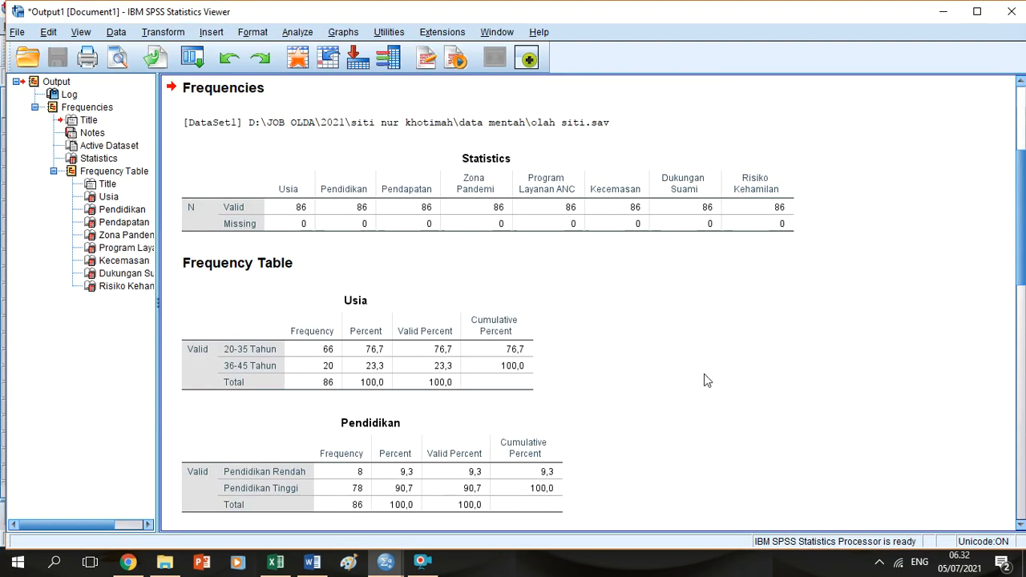
left_click_drag(1022, 245, 1023, 310)
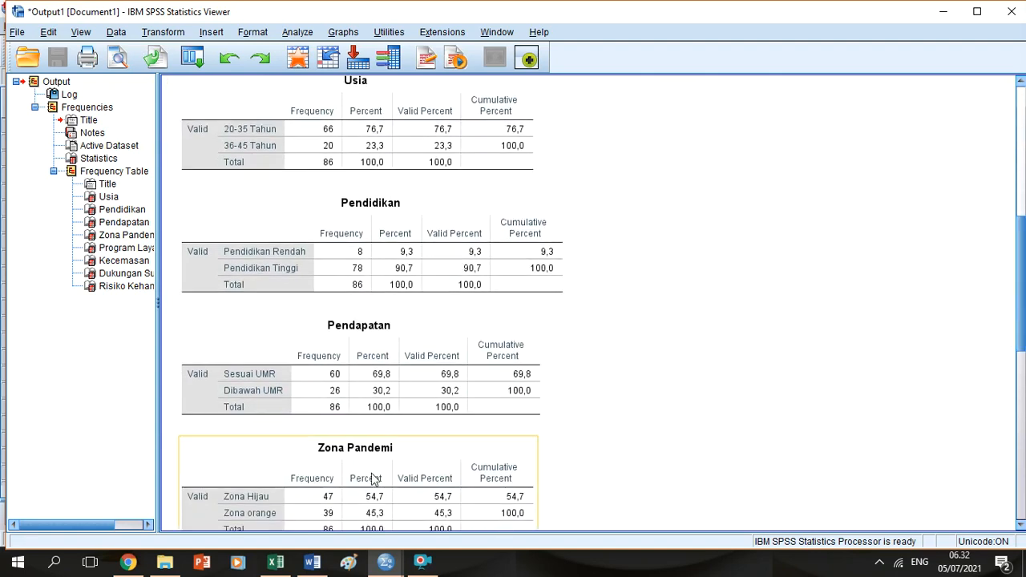
Switch to the Excel workbook and inspect the Dukungan Suami category and code formulas in cells BJ7 and BK7.
left_click(276, 562)
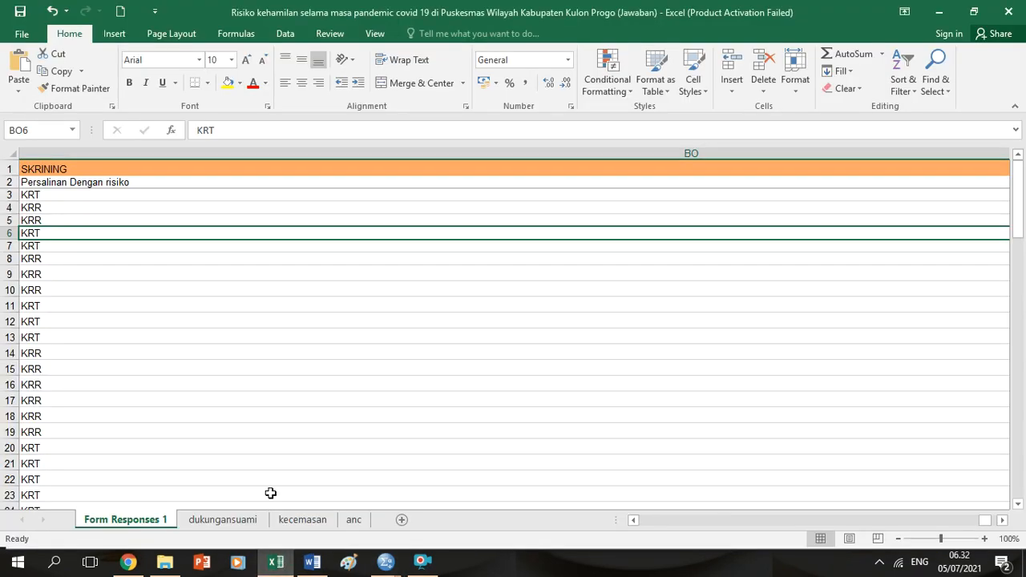
left_click(814, 525)
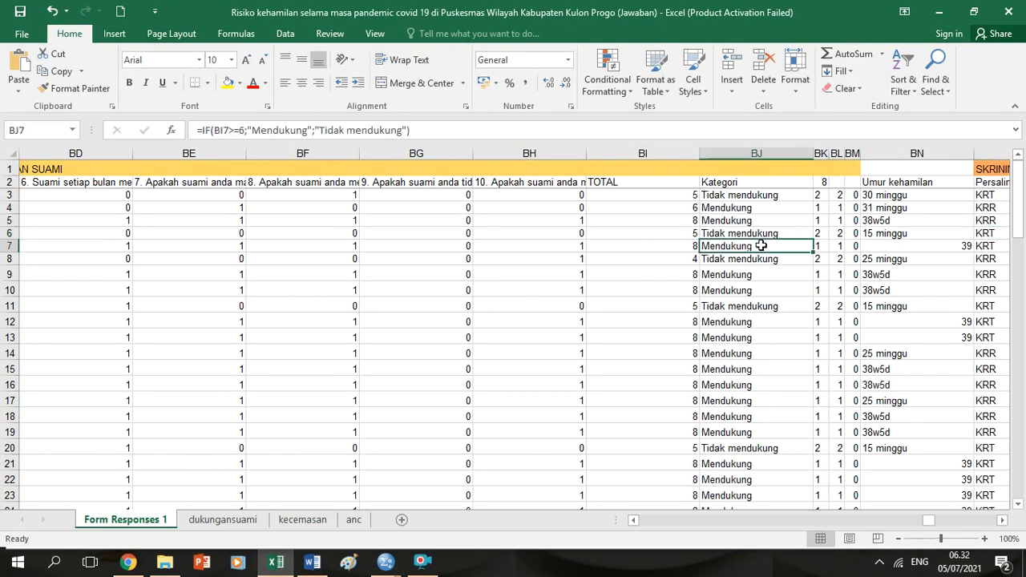
key("Right")
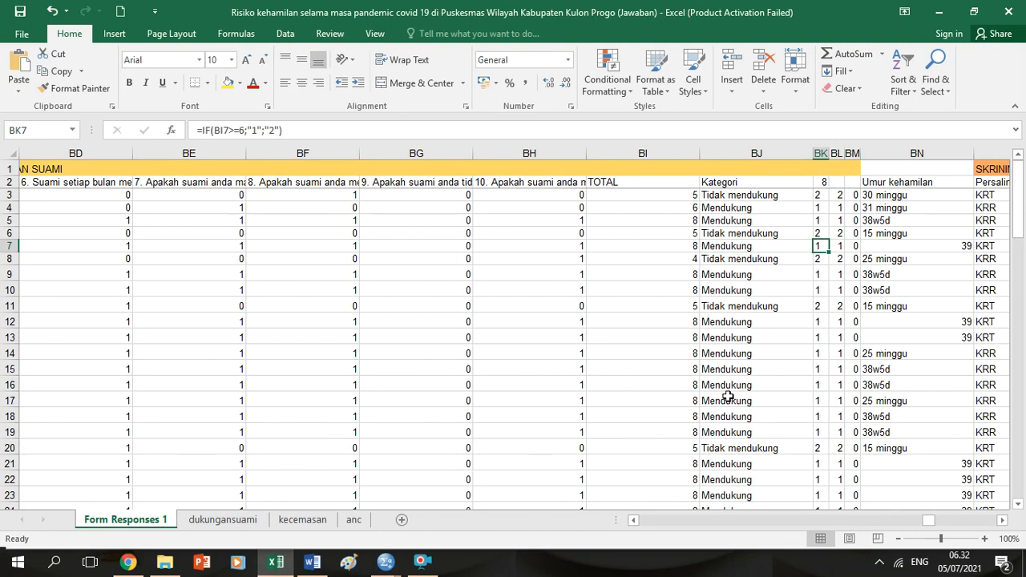
Switch back to the SPSS frequency output and close the output document without saving it.
left_click(386, 565)
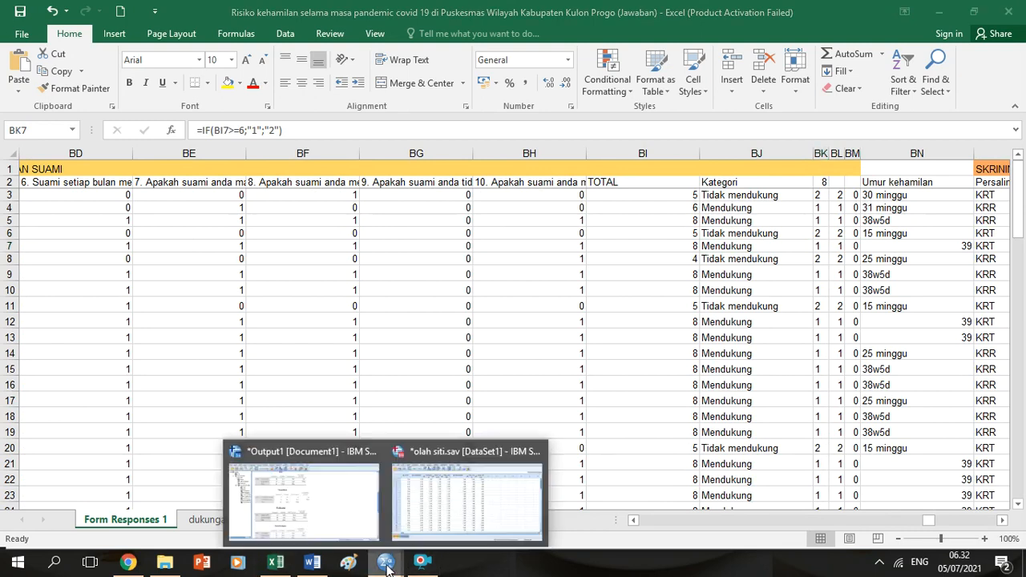
left_click(417, 505)
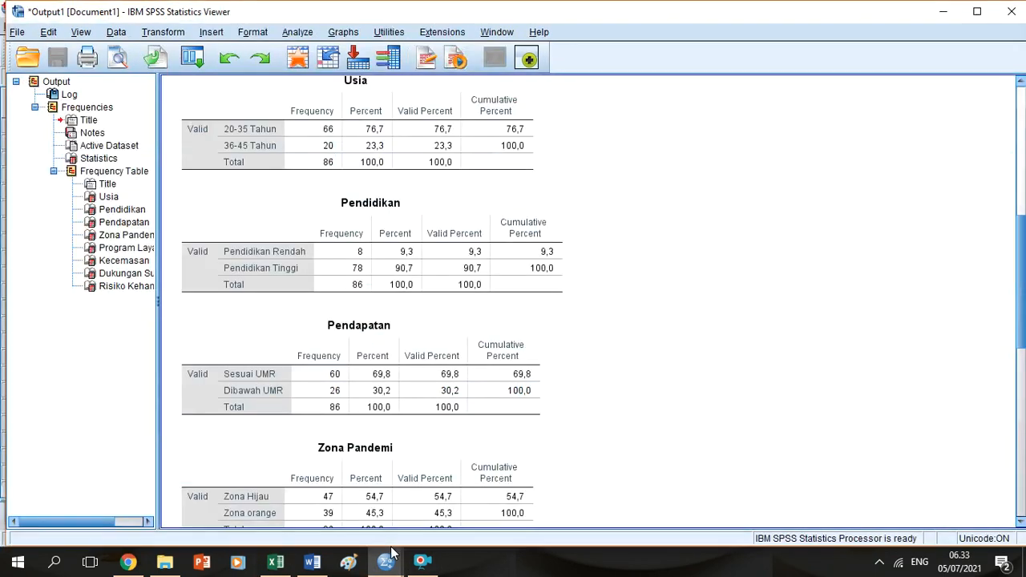
left_click(390, 565)
left_click(326, 506)
left_click(297, 32)
left_click(596, 126)
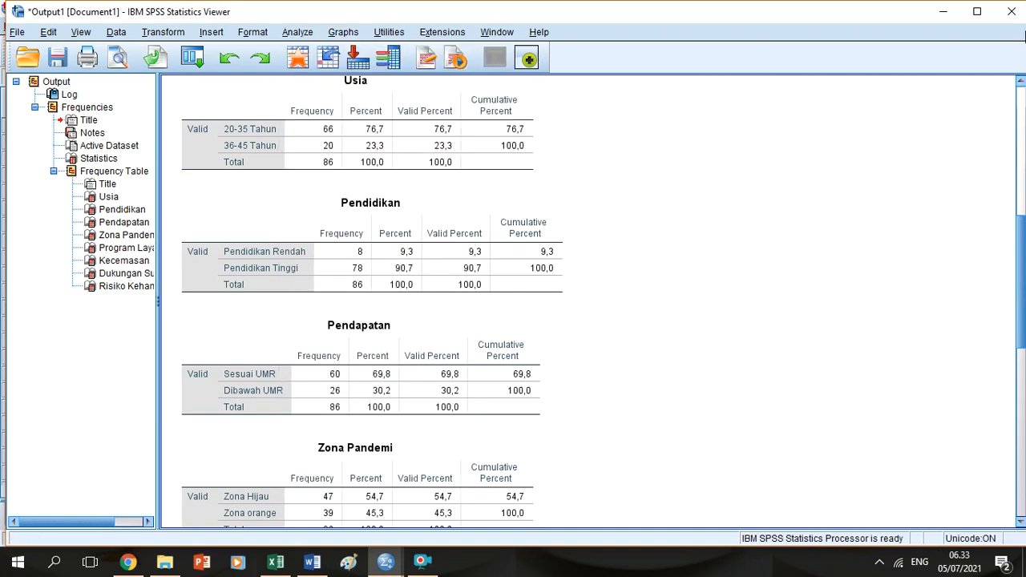
left_click(1011, 12)
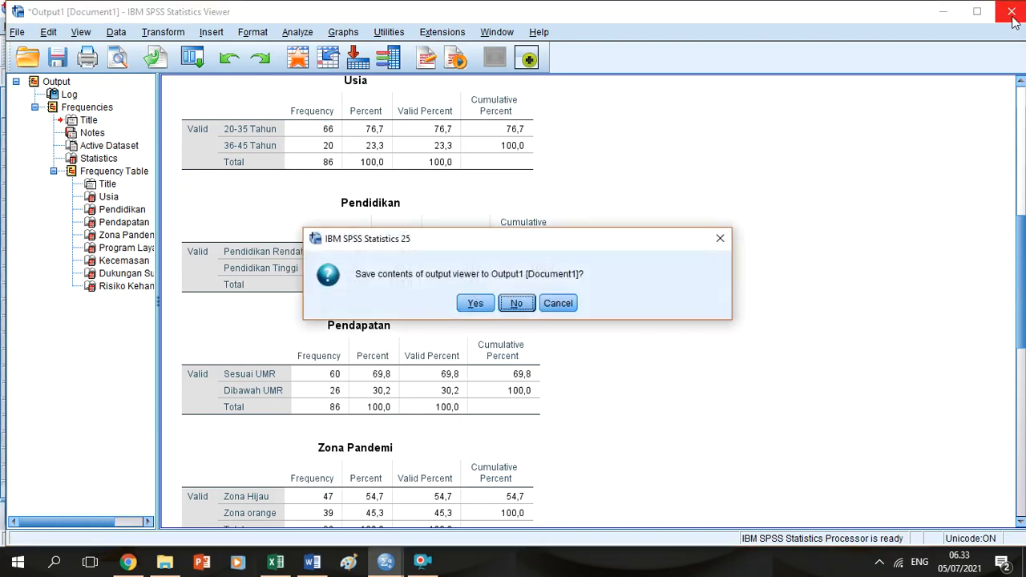
left_click(517, 303)
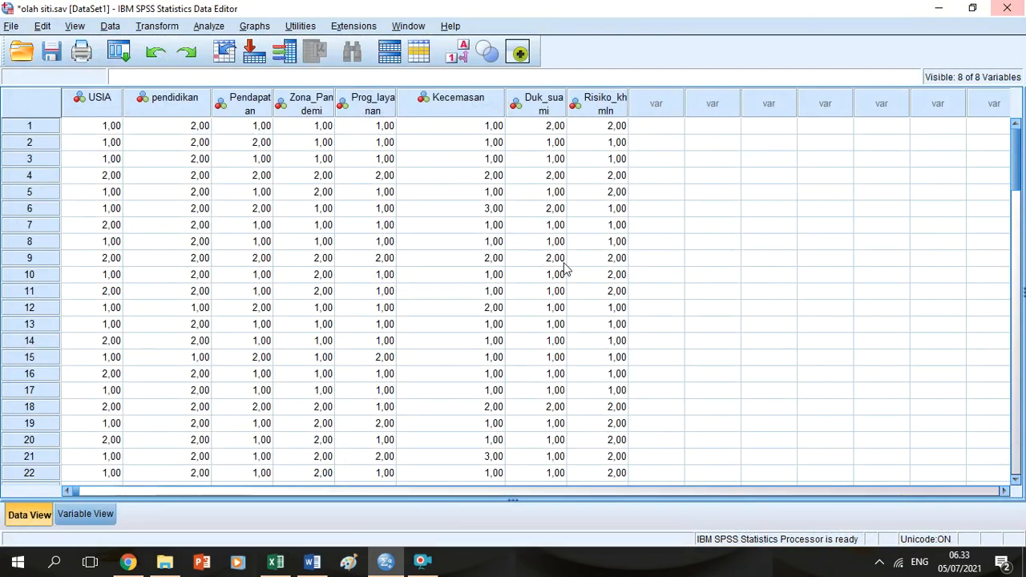
Start a Crosstabs analysis with Risiko Kehamilan as the row variable.
left_click(219, 31)
mouse_move(335, 65)
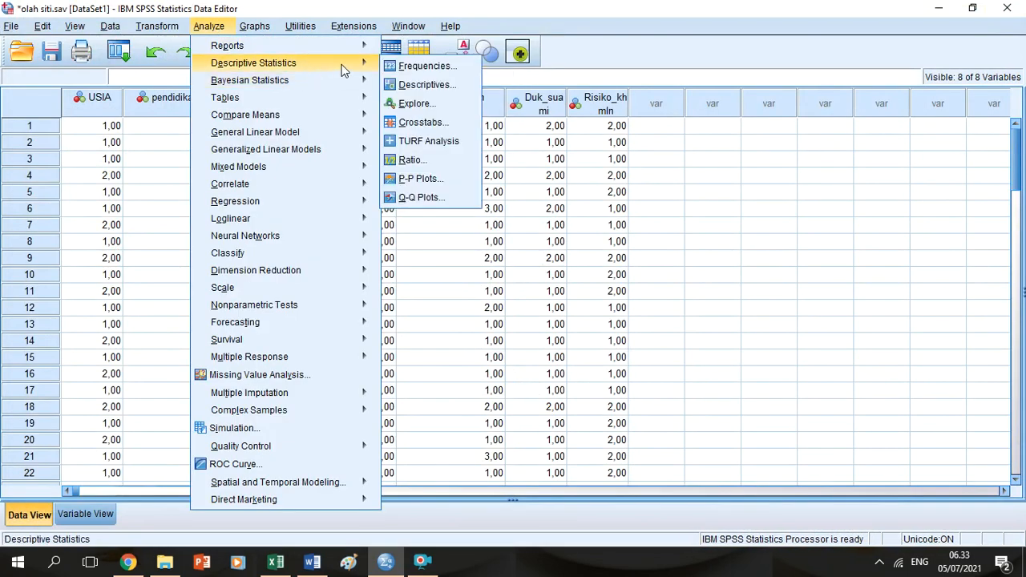
left_click(412, 126)
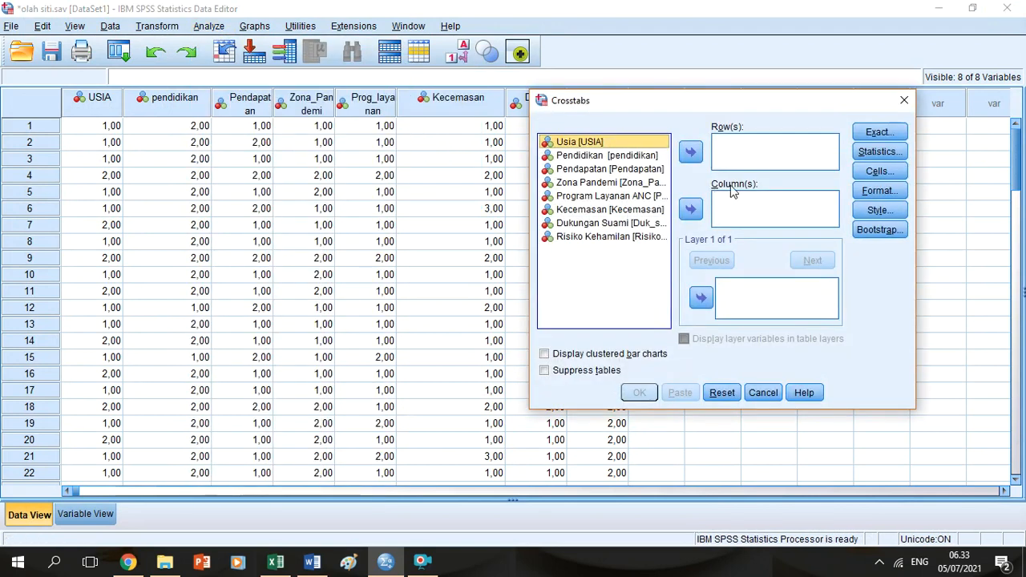
left_click(637, 238)
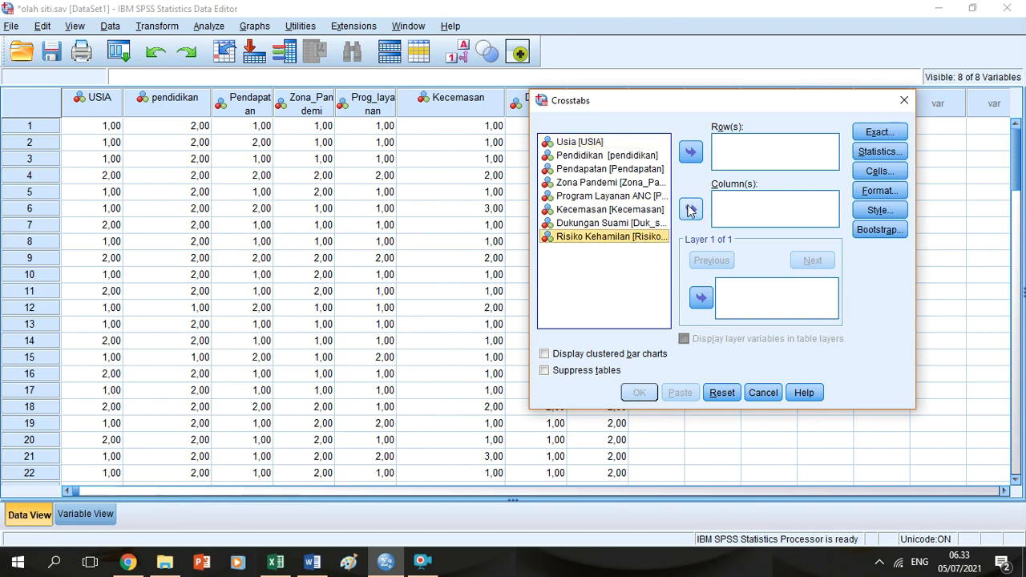
left_click(691, 153)
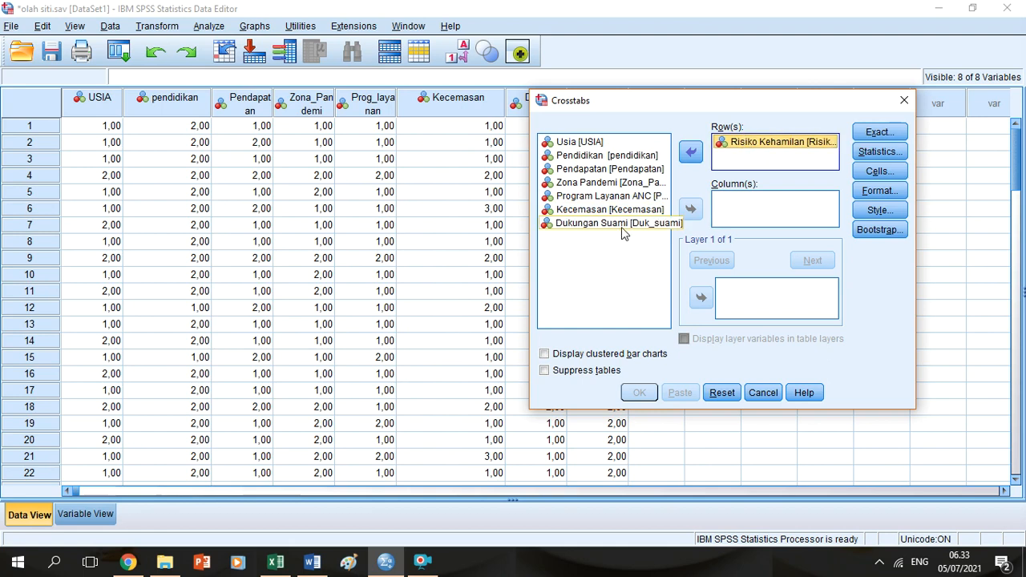
Add Program Layanan ANC, Kecemasan and Dukungan Suami as the crosstab's column variables.
left_click(621, 198)
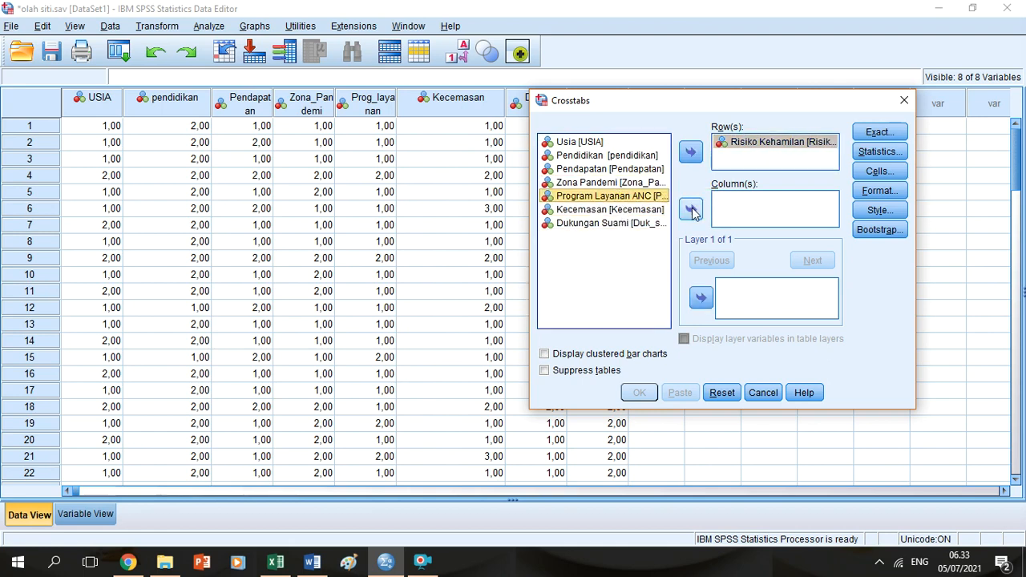
left_click(691, 209)
left_click(647, 199)
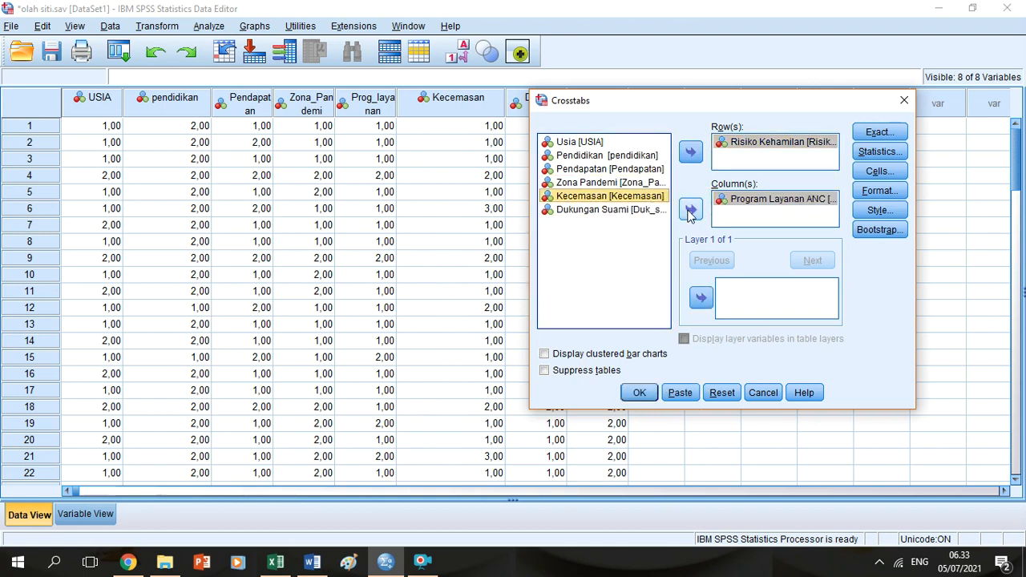
left_click(691, 209)
left_click(626, 198)
left_click(691, 210)
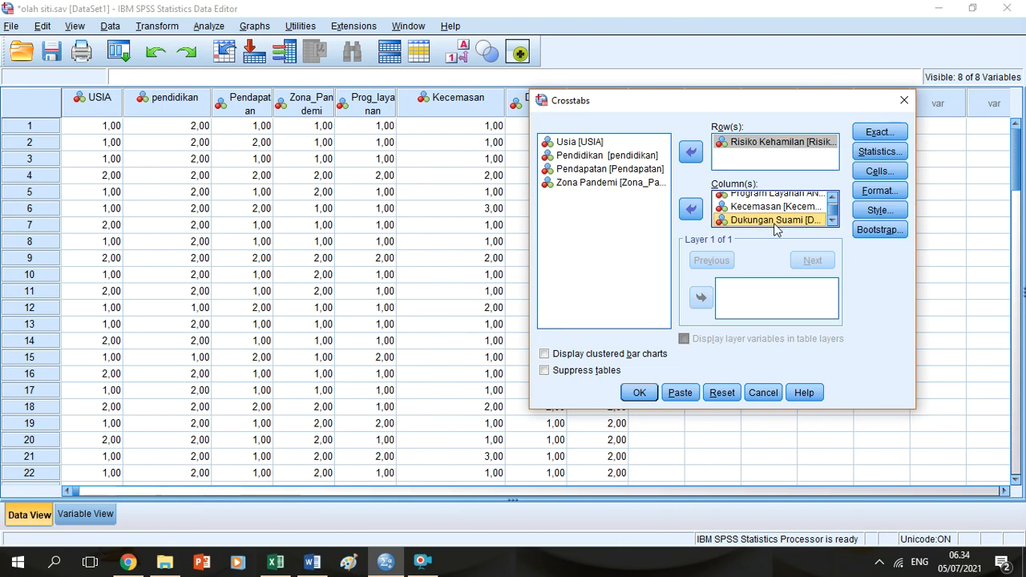
Request the Chi-square and Contingency coefficient statistics for the crosstabs.
left_click(903, 152)
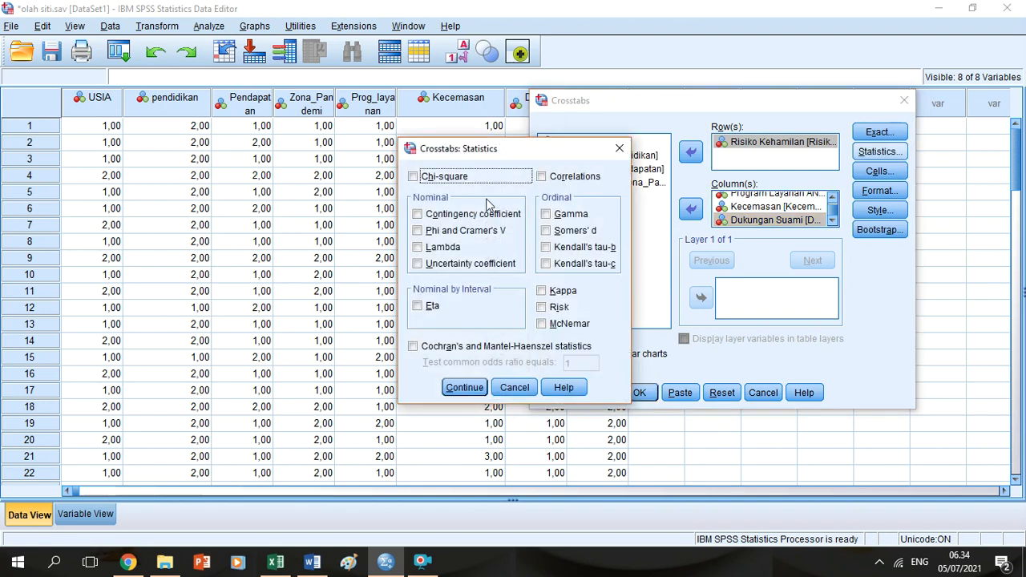
left_click(445, 178)
left_click(456, 216)
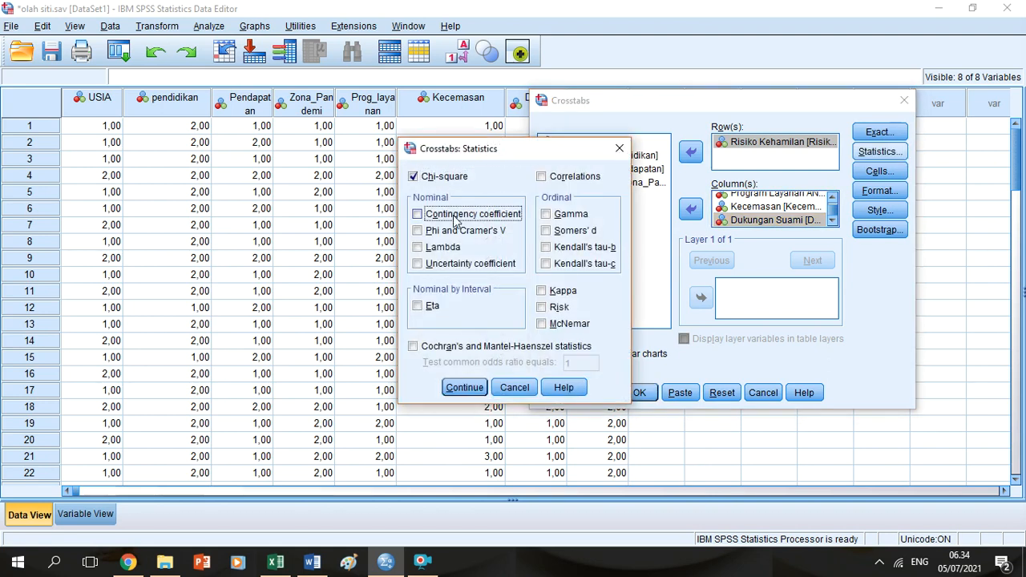
left_click(465, 387)
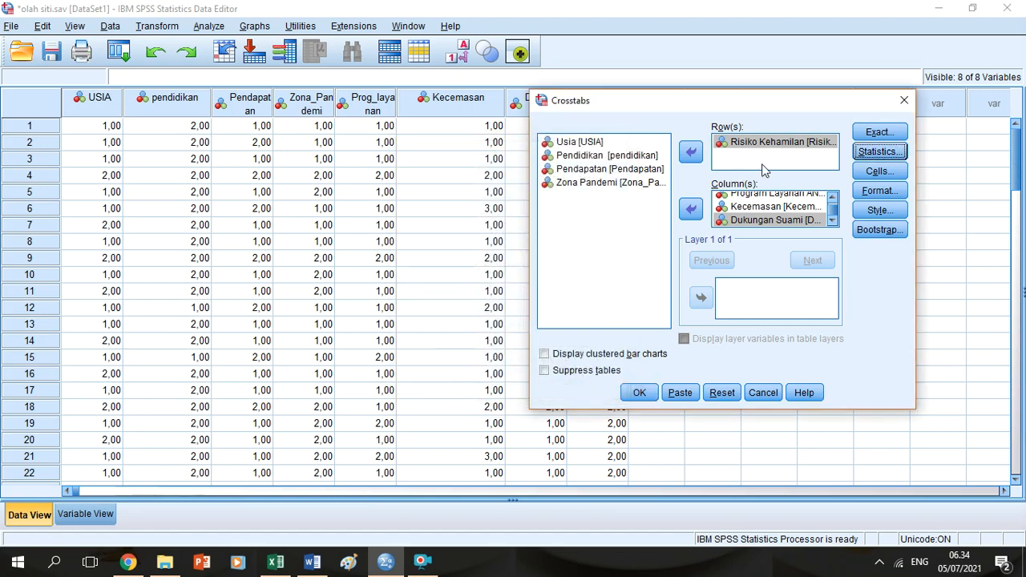
Add total percentages to the observed counts in the crosstab cells and run the analysis.
left_click(877, 170)
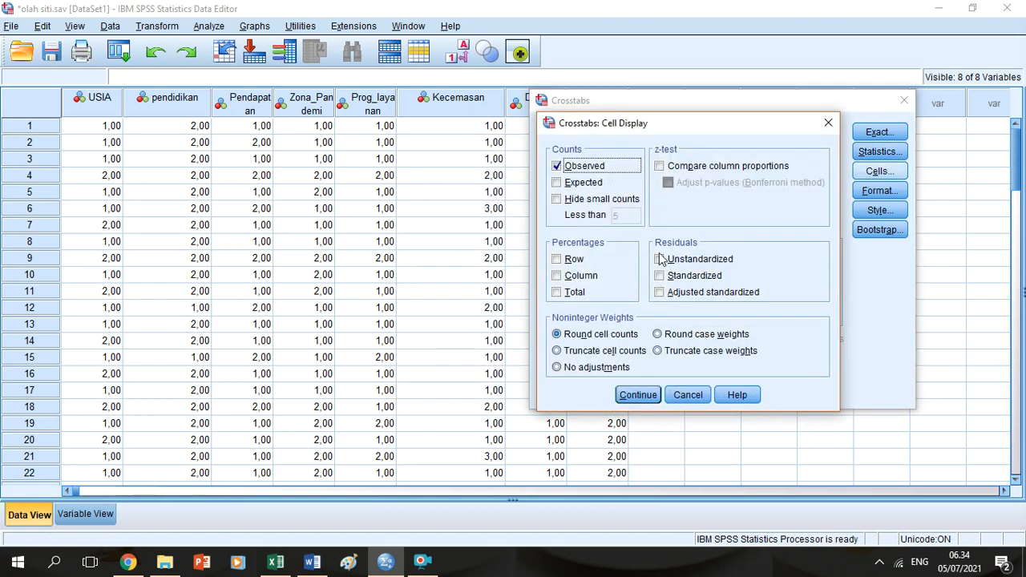
left_click(556, 292)
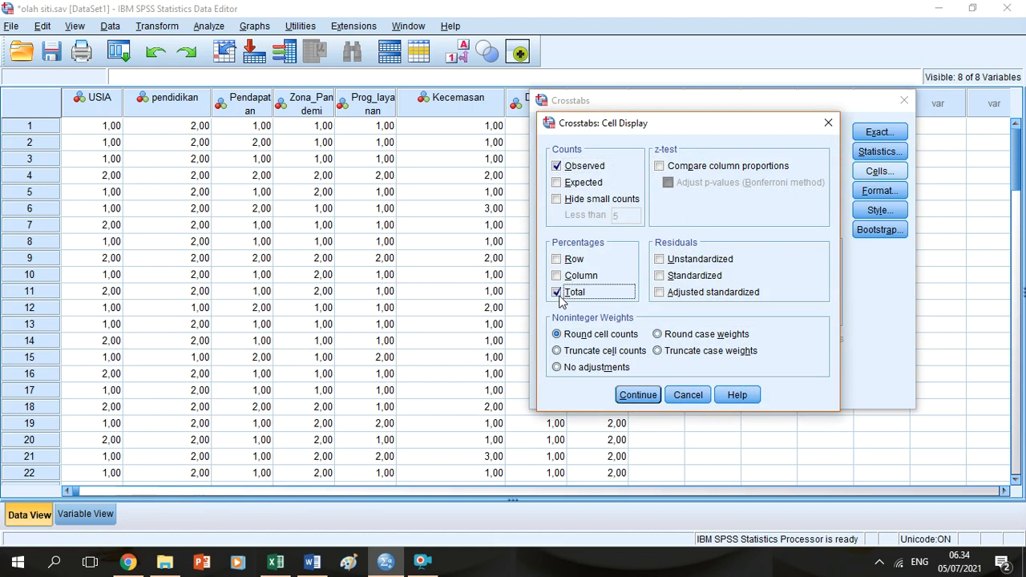
left_click(638, 393)
left_click(639, 393)
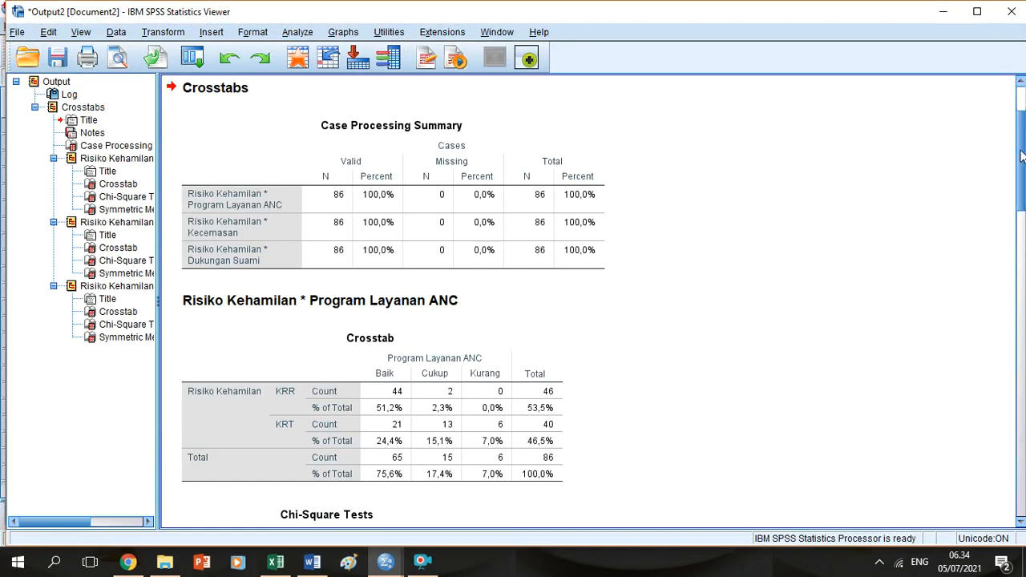
Review the crosstab, Chi-Square Tests and Symmetric Measures tables, and close the output document without saving it.
left_click_drag(1020, 156, 1023, 199)
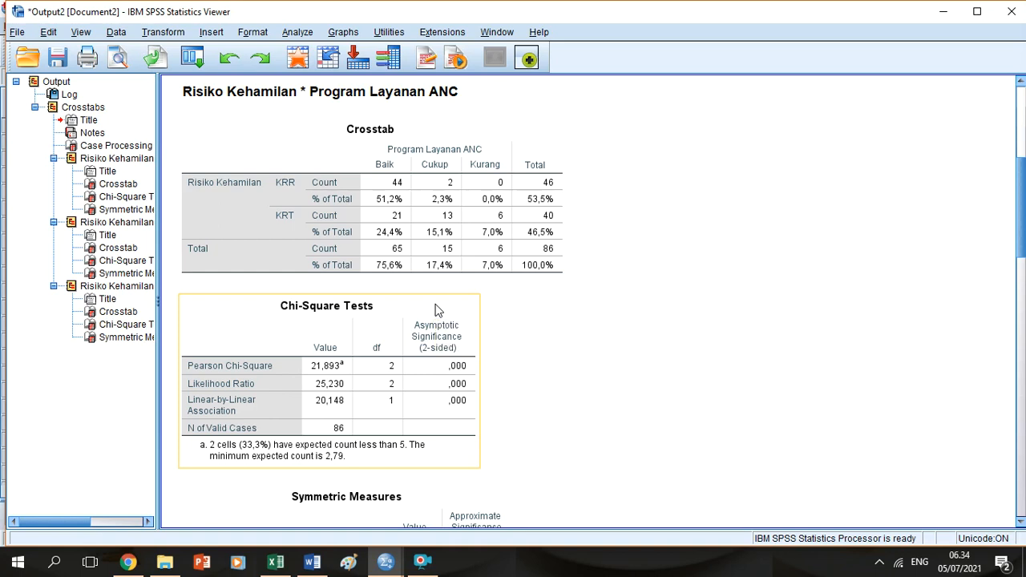
left_click(388, 236)
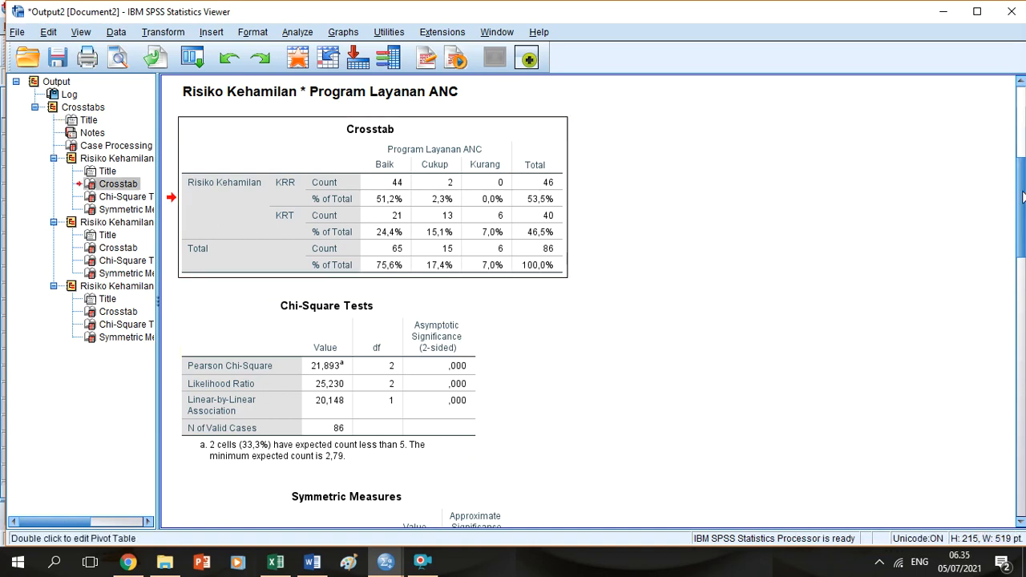
left_click_drag(1023, 197, 1023, 227)
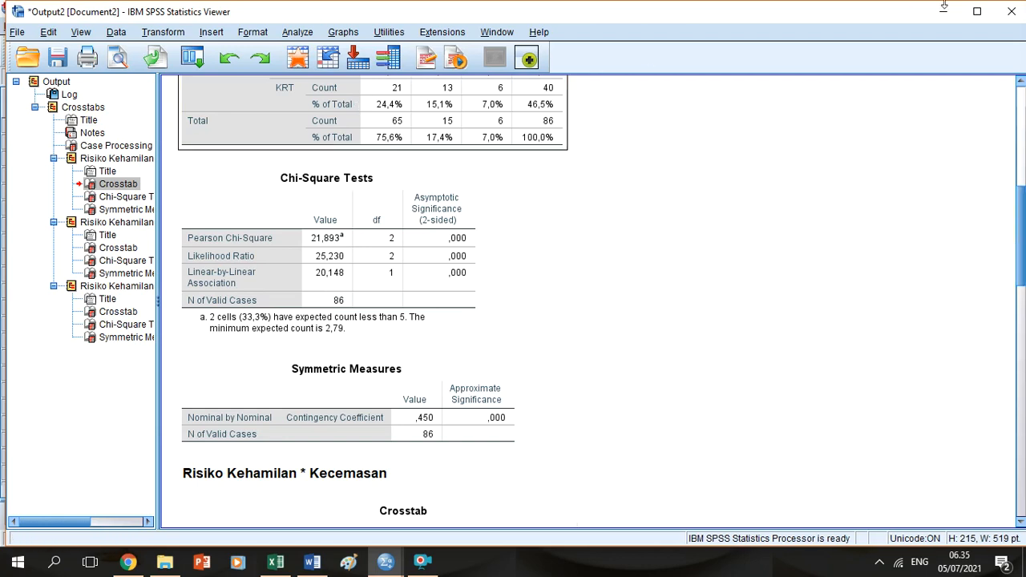
left_click_drag(1021, 251, 1021, 473)
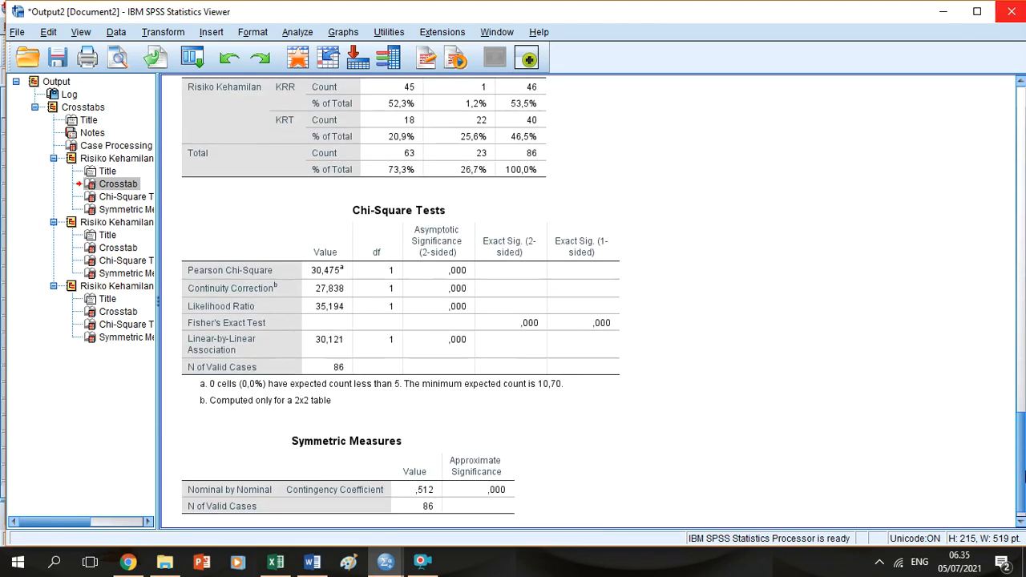
left_click(1013, 13)
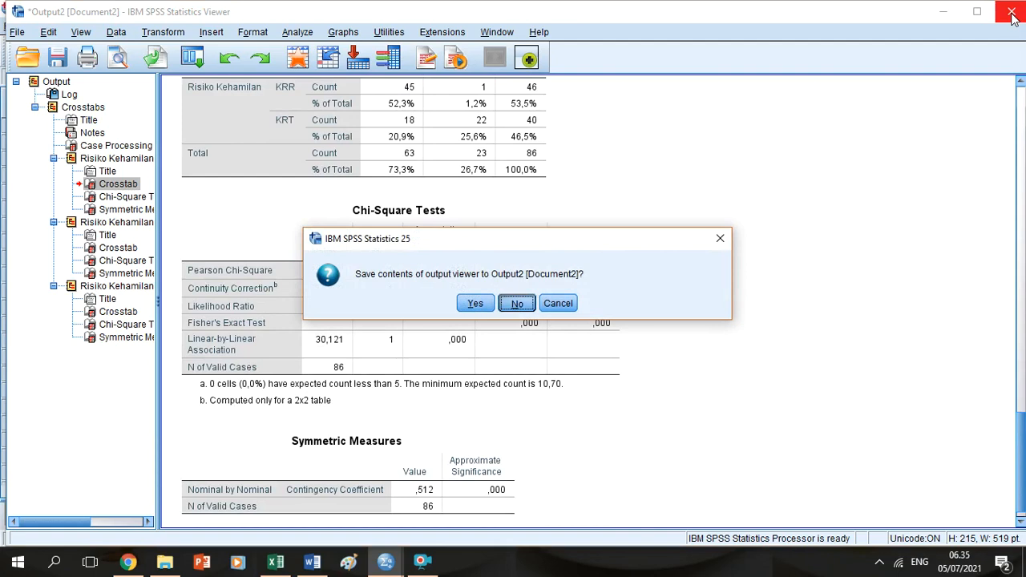
key("Return")
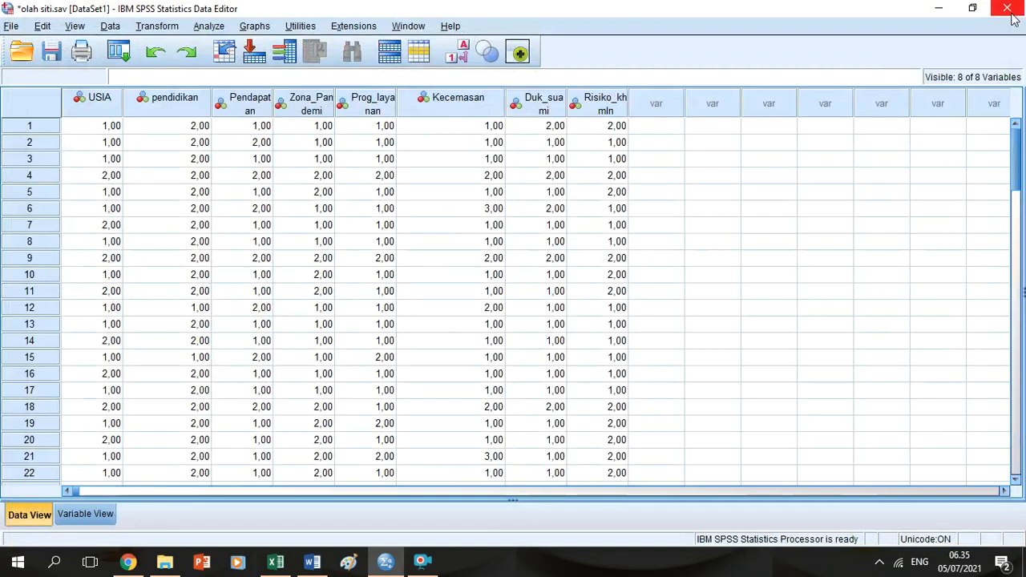
Start a Binary Logistic regression with Risiko Kehamilan as the dependent variable.
left_click(212, 29)
mouse_move(255, 62)
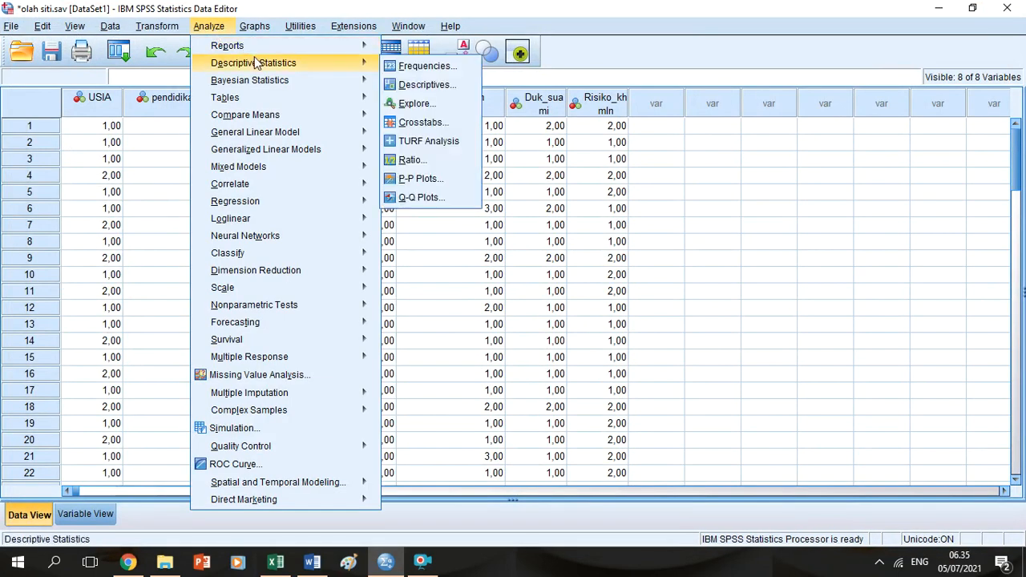
mouse_move(316, 201)
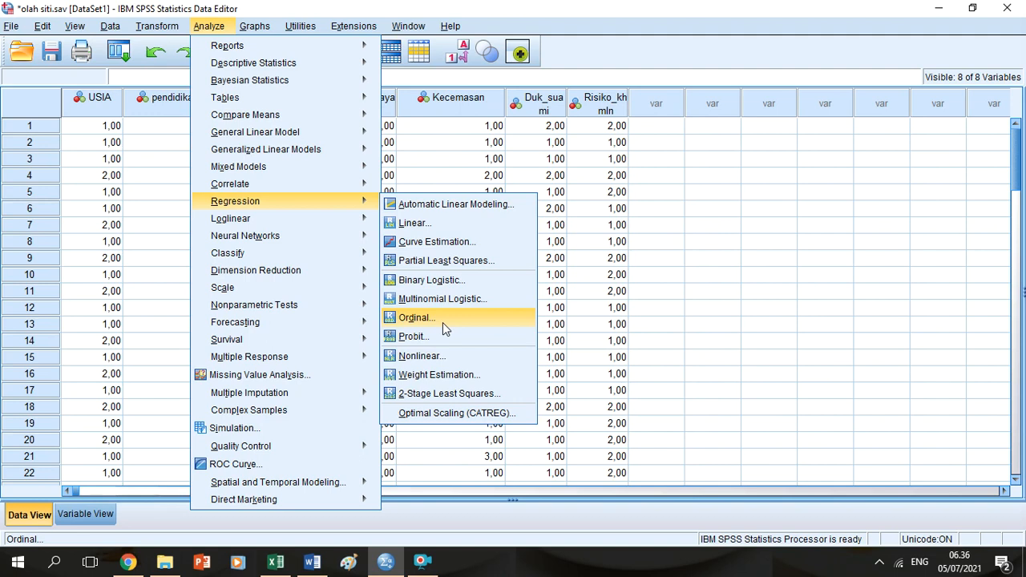
left_click(428, 281)
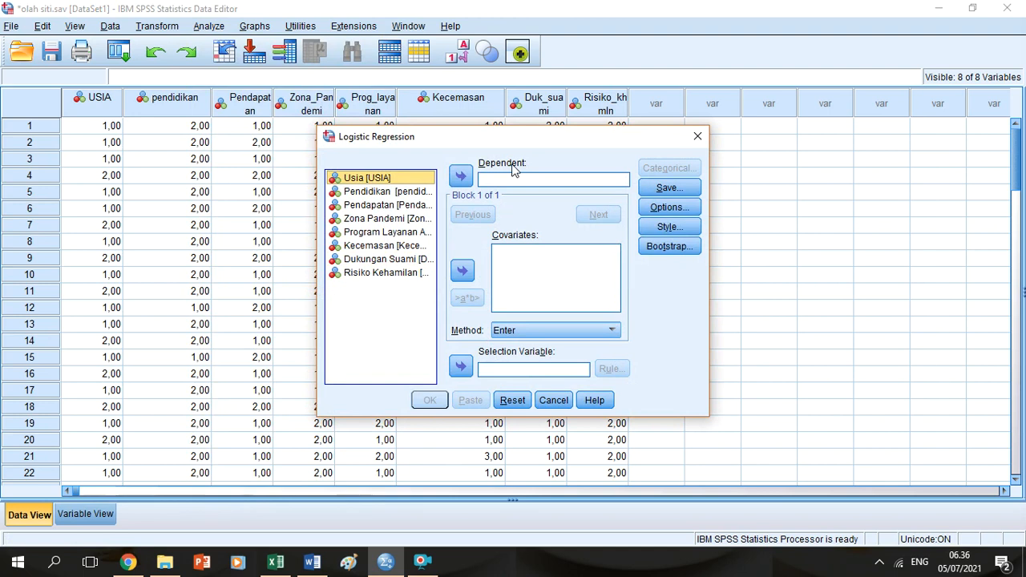
left_click(404, 275)
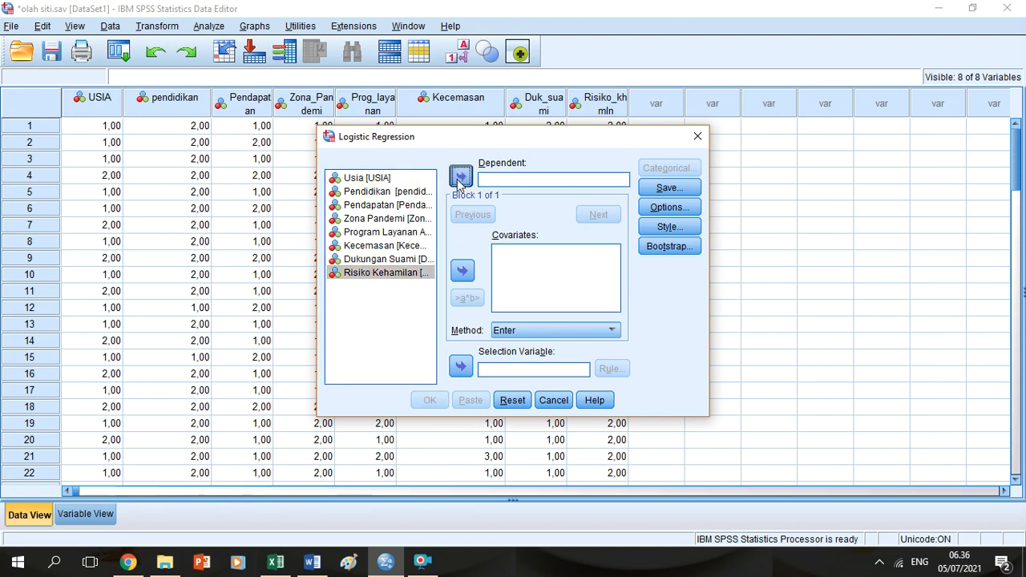
left_click(460, 176)
Add Program Layanan ANC, Kecemasan and Dukungan Suami as covariates, and run the regression to view its Variables in the Equation table.
left_click(383, 232)
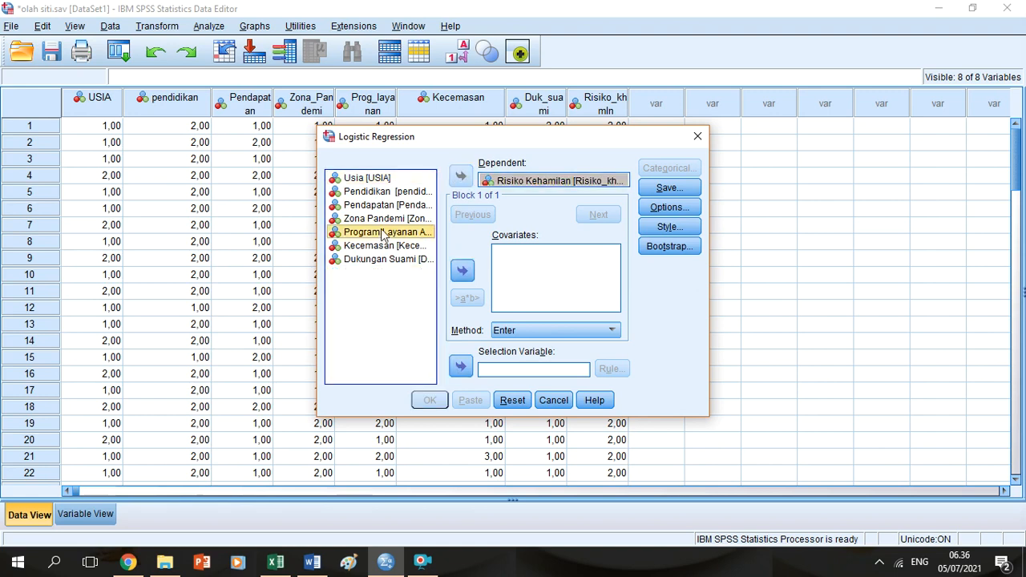
key("shift+Down")
key("shift+Down")
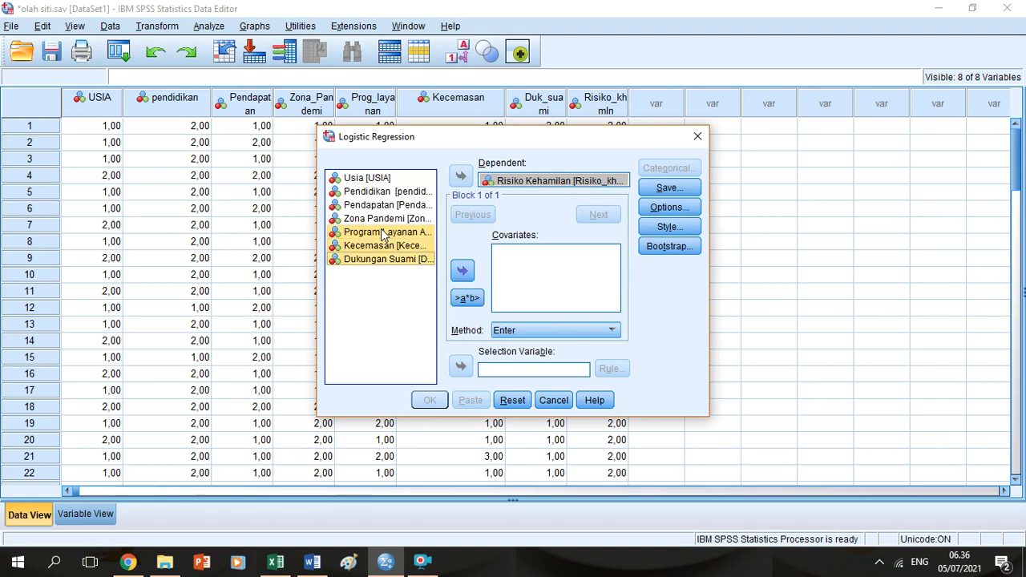
left_click(463, 271)
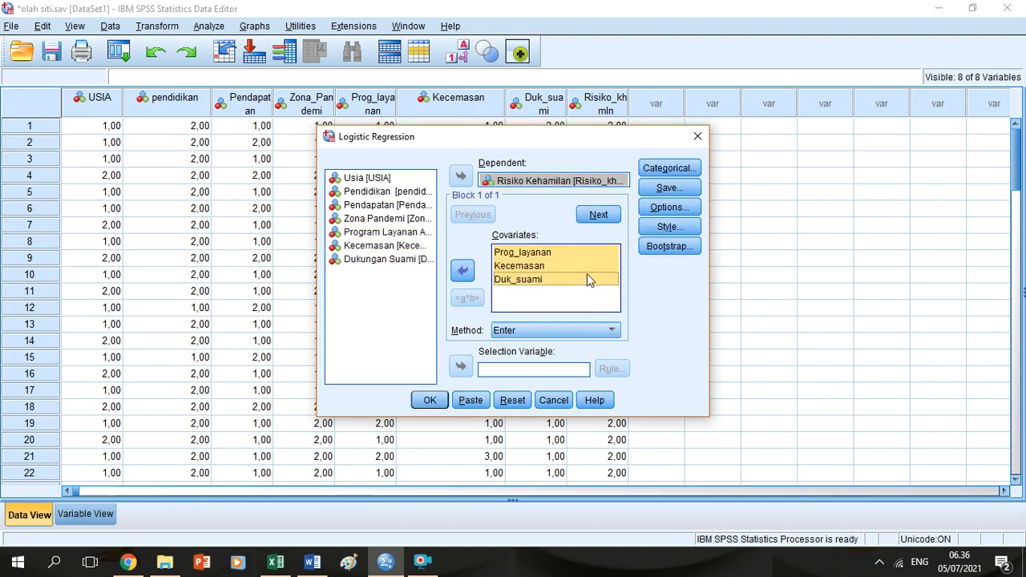
left_click(433, 400)
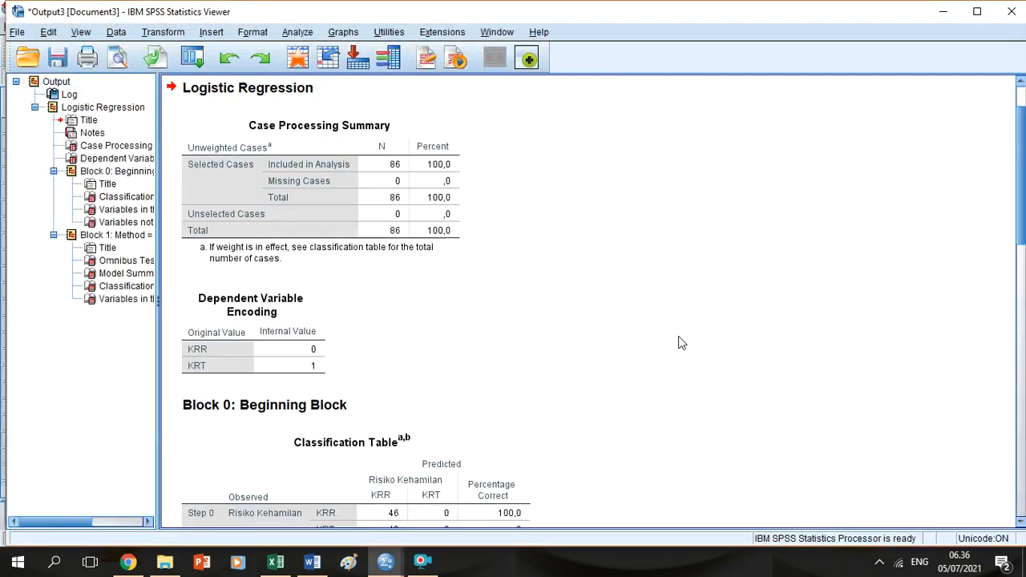
left_click(1023, 405)
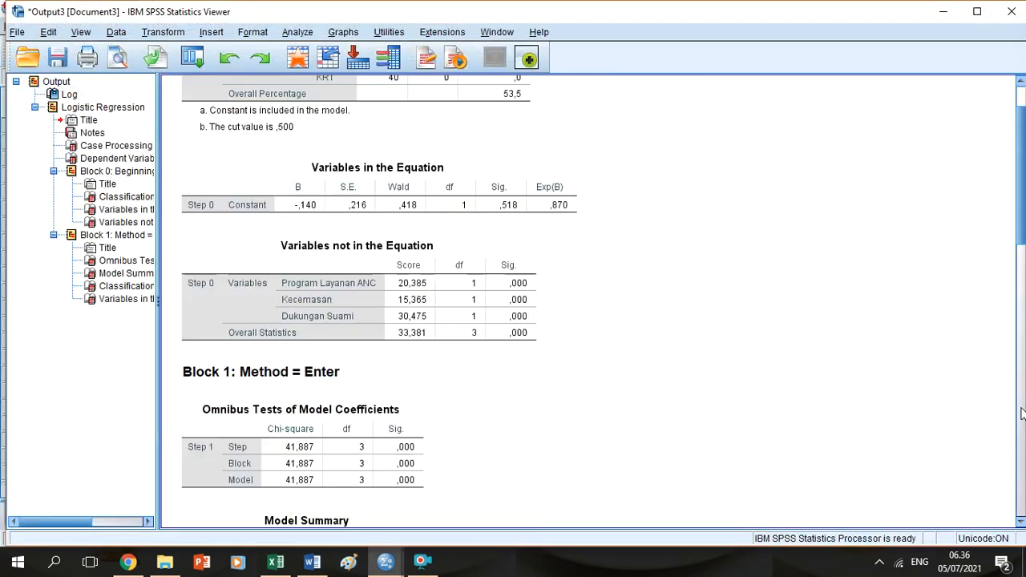
left_click(1023, 425)
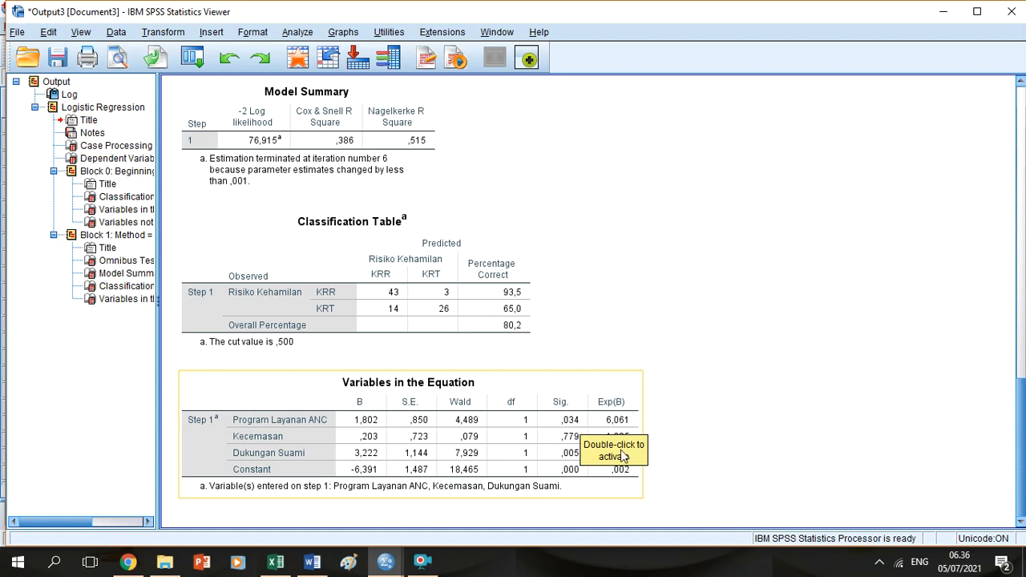
Remove Kecemasan from the binary logistic regression's covariates and rerun it to view the new Variables in the Equation table.
left_click(300, 33)
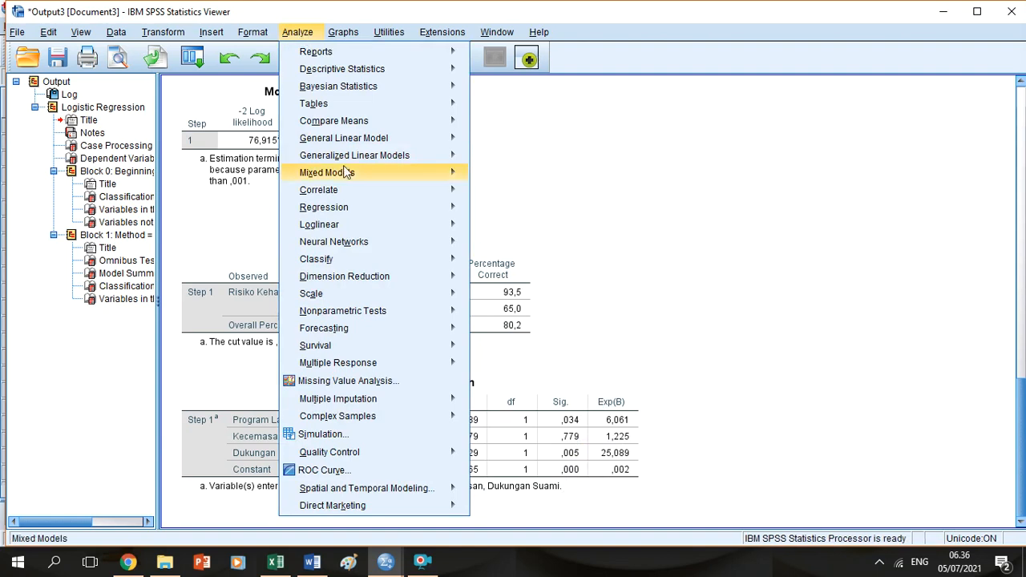
mouse_move(448, 190)
mouse_move(457, 207)
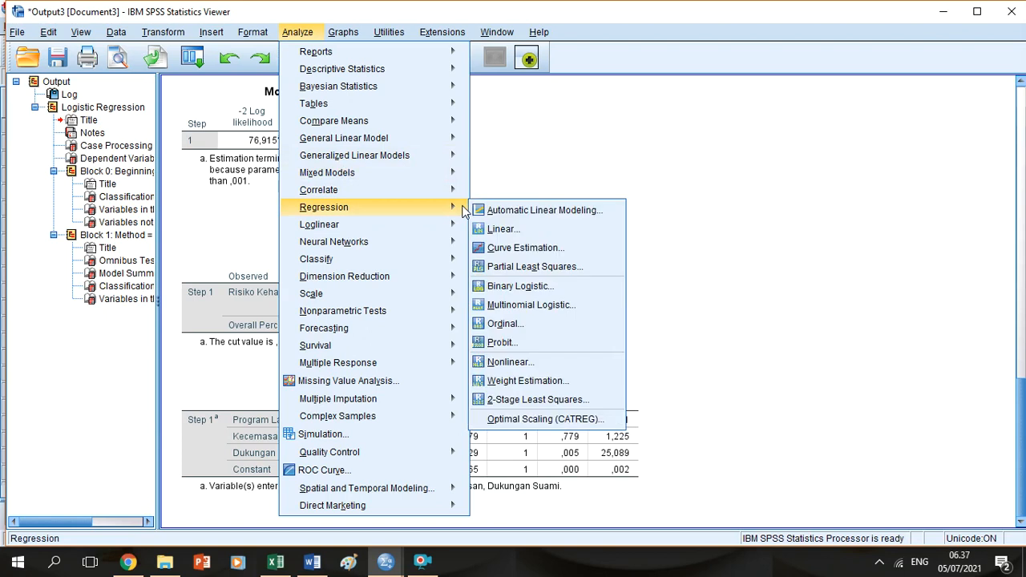
left_click(519, 286)
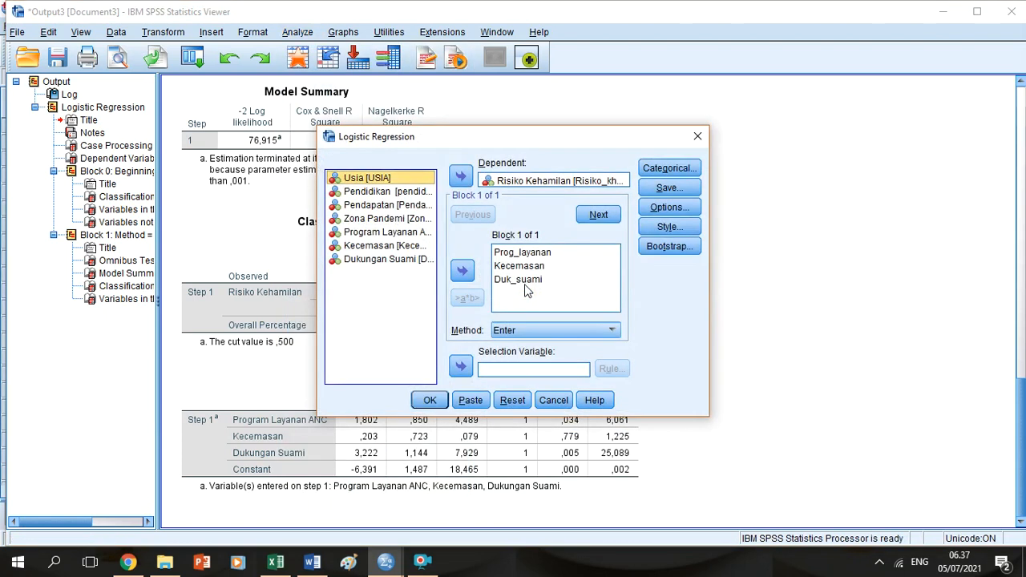
left_click(519, 265)
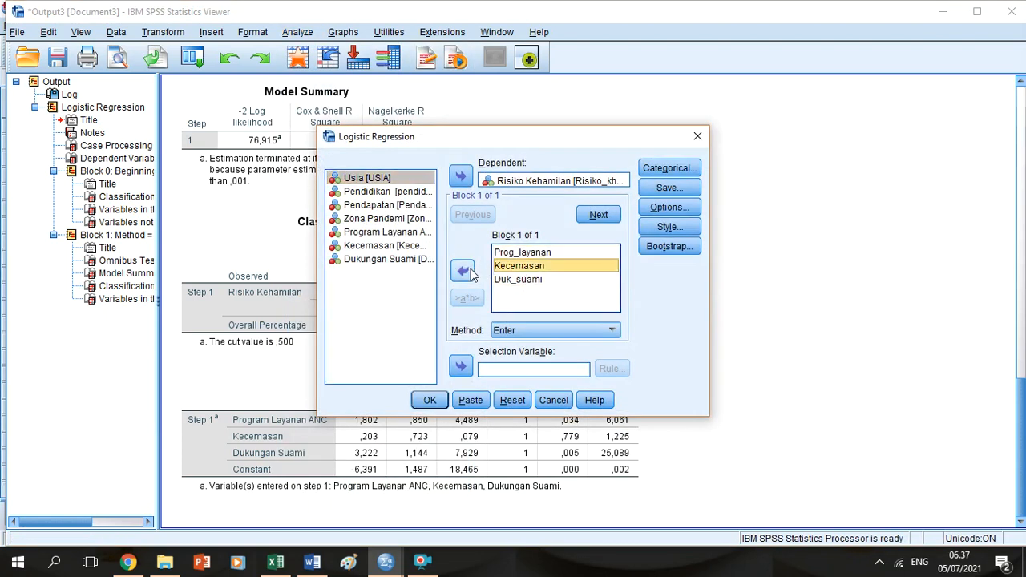
left_click(461, 271)
left_click(429, 399)
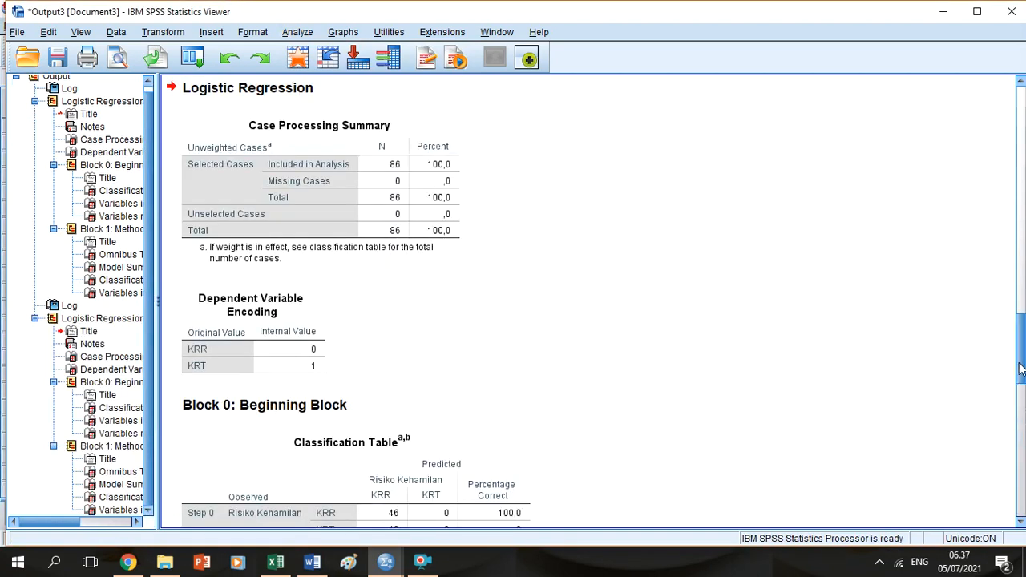
left_click_drag(1019, 368, 1022, 564)
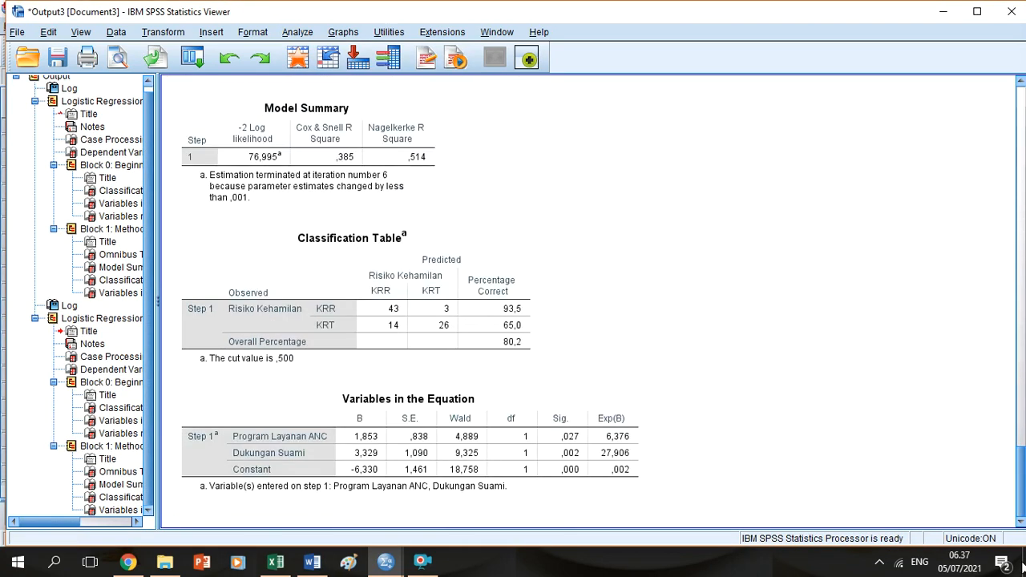
left_click(472, 470)
Reopen the Binary Logistic regression setup for the model with Prog_layanan and Duk_suami.
left_click(311, 36)
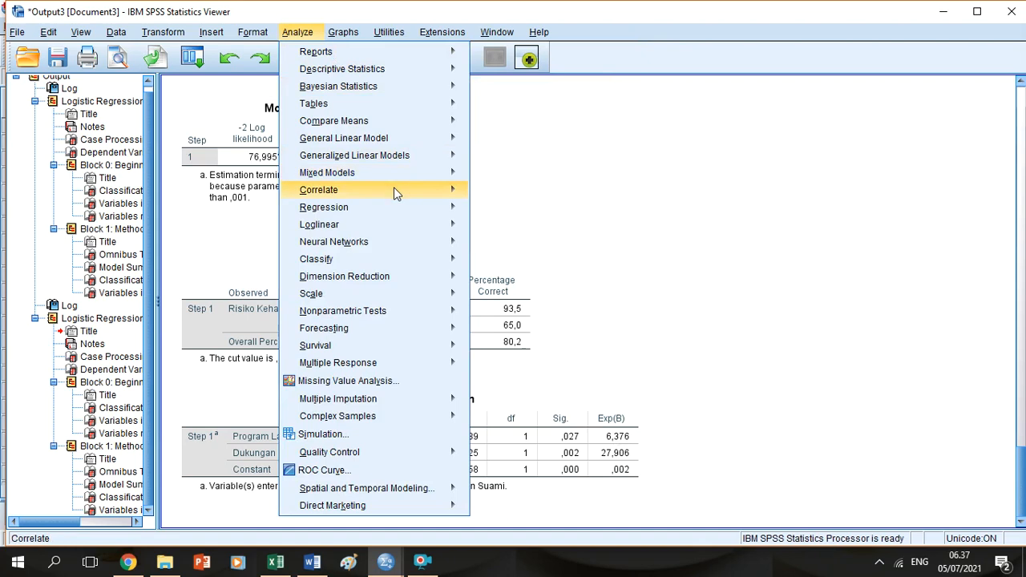
mouse_move(393, 189)
mouse_move(428, 206)
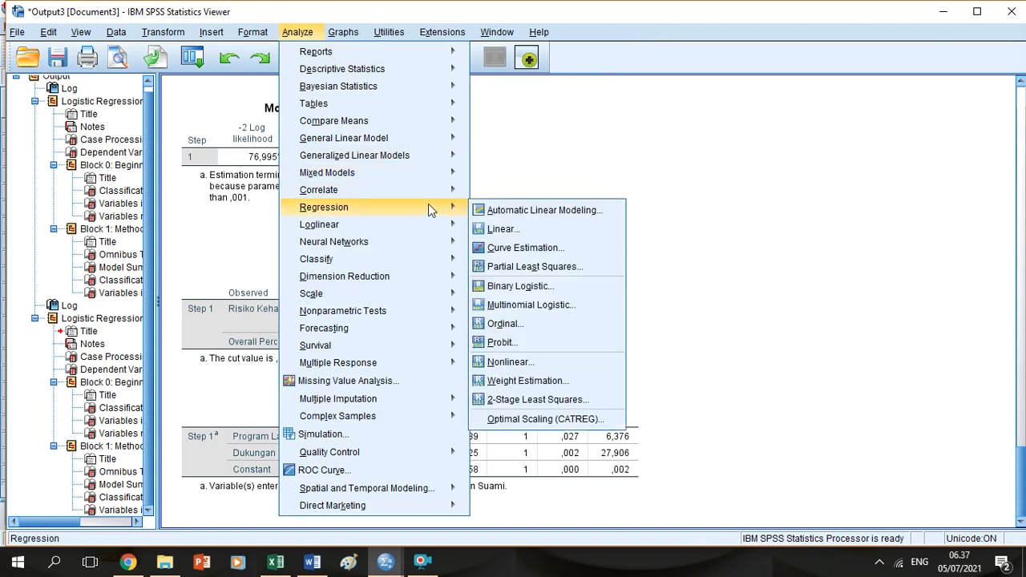
left_click(495, 288)
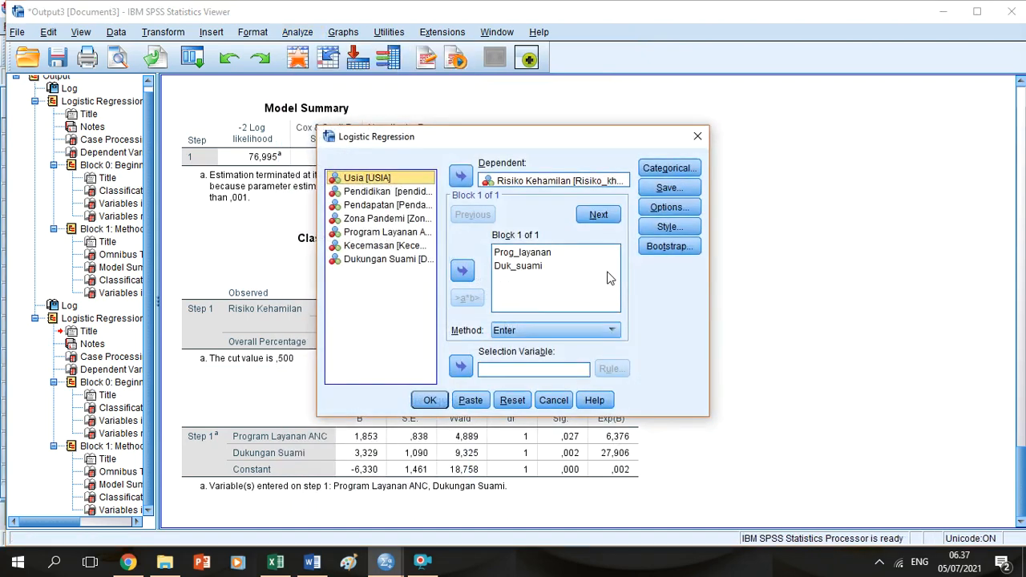
left_click(683, 188)
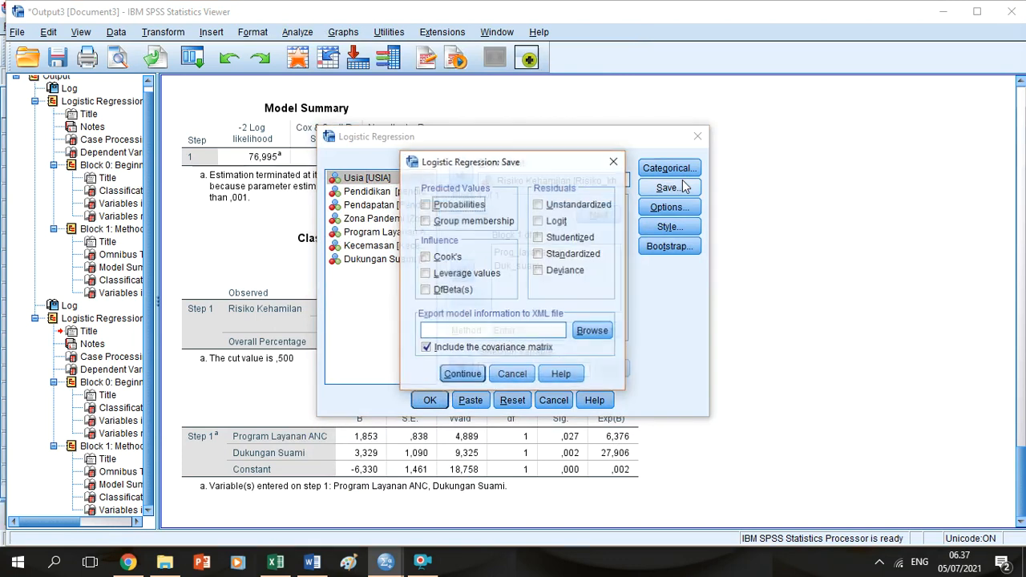
left_click(613, 163)
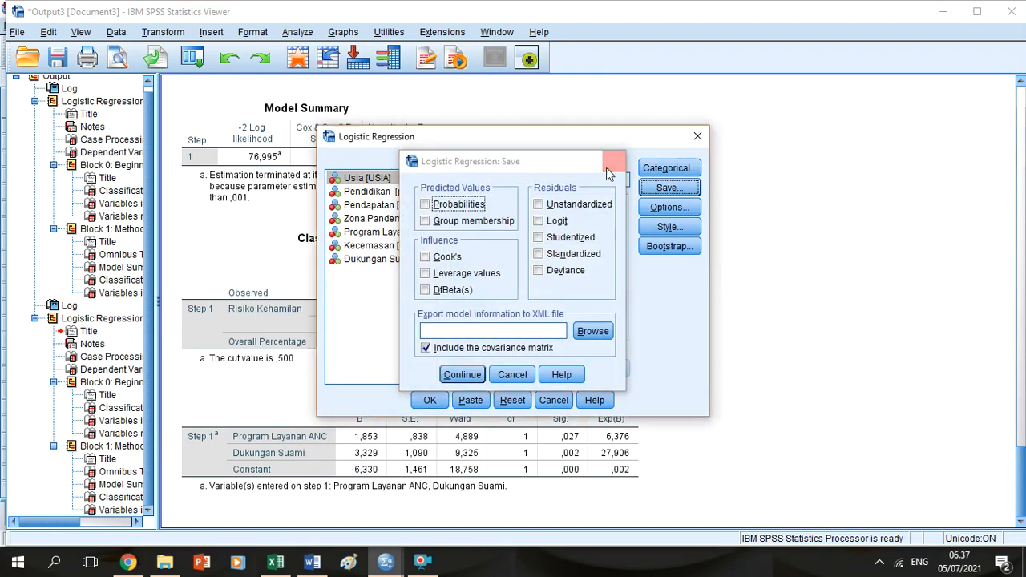
left_click(670, 170)
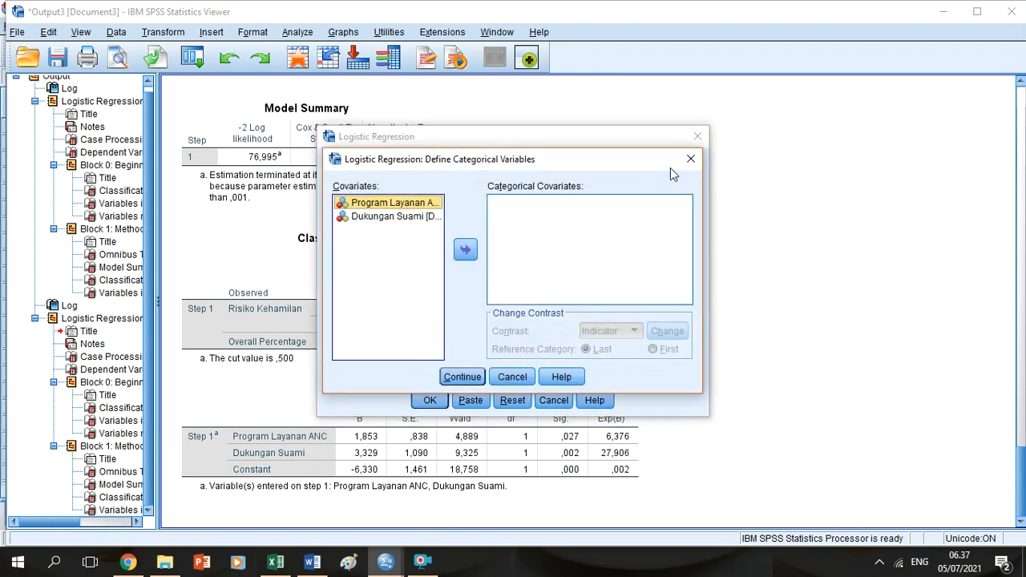
left_click(691, 159)
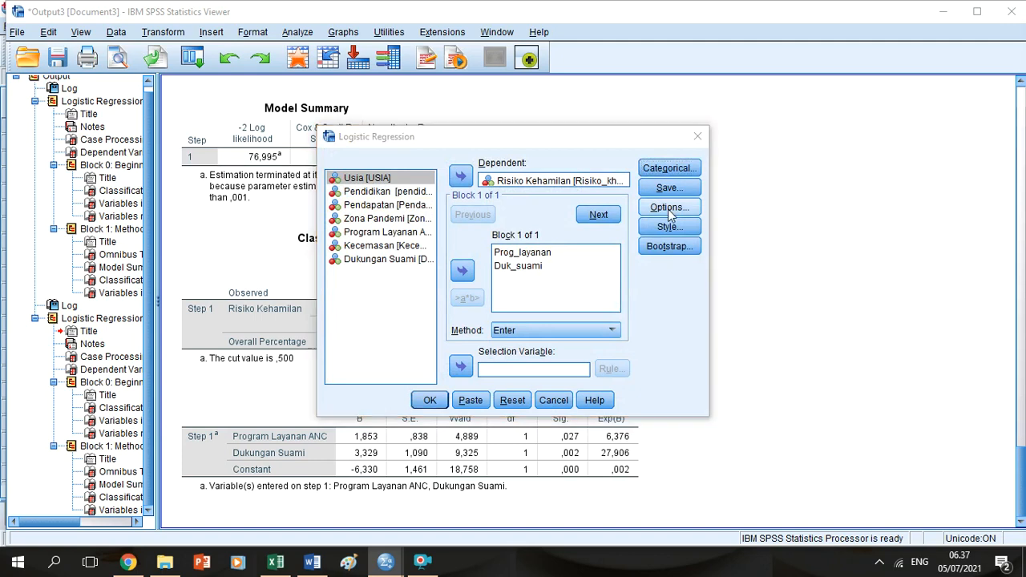
Include the 95% CI for exp(B) in the regression, run it and review the interval bounds in the Variables in the Equation table.
left_click(668, 209)
left_click(512, 217)
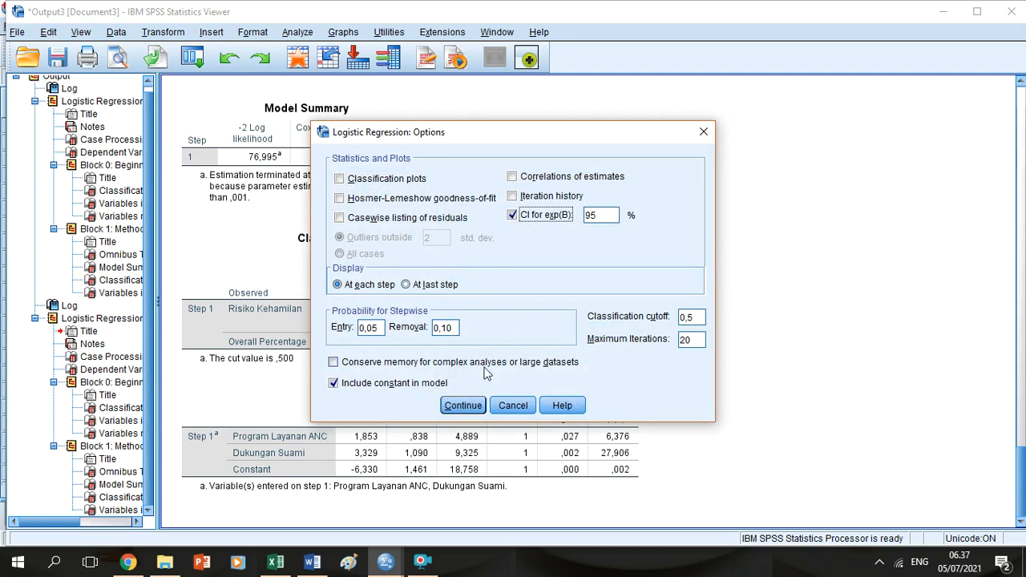
left_click(464, 404)
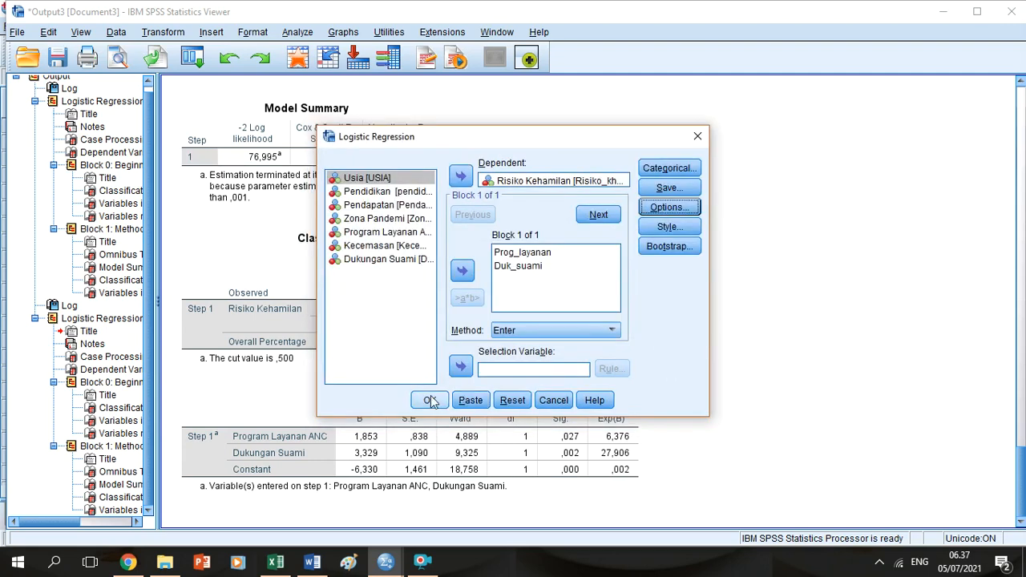
left_click(430, 400)
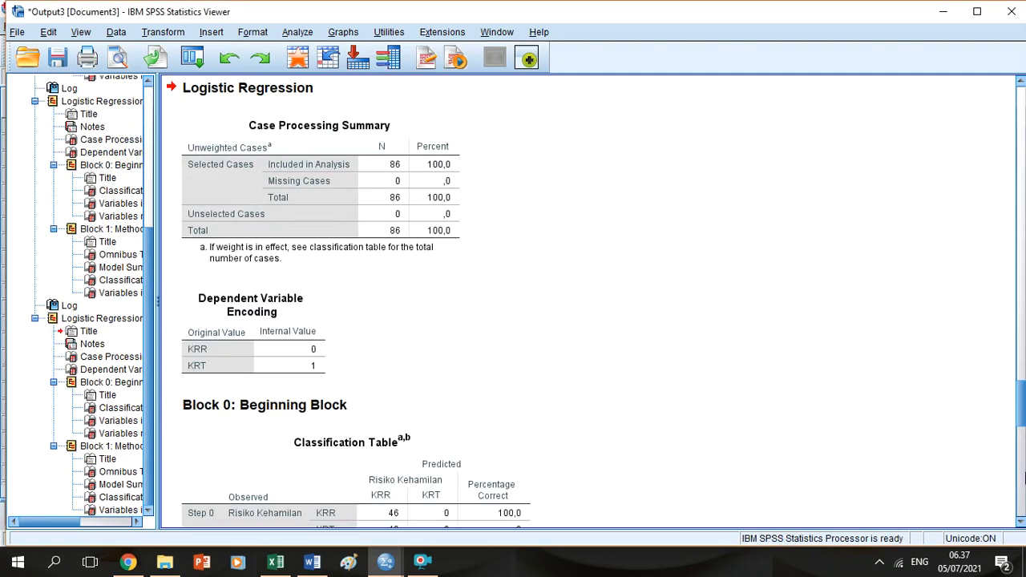
left_click(1021, 459)
left_click(1023, 488)
left_click(752, 473)
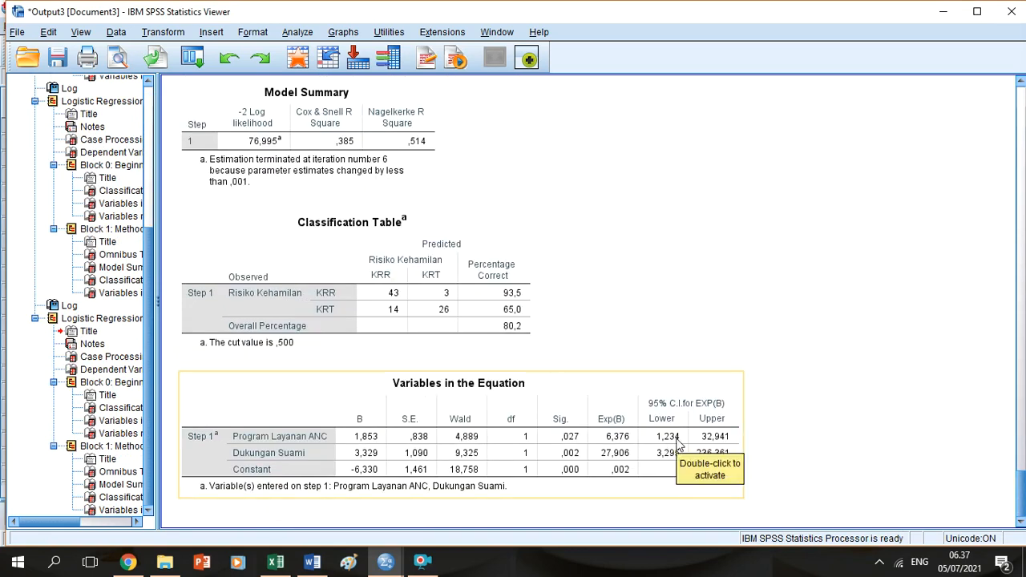
left_click(797, 432)
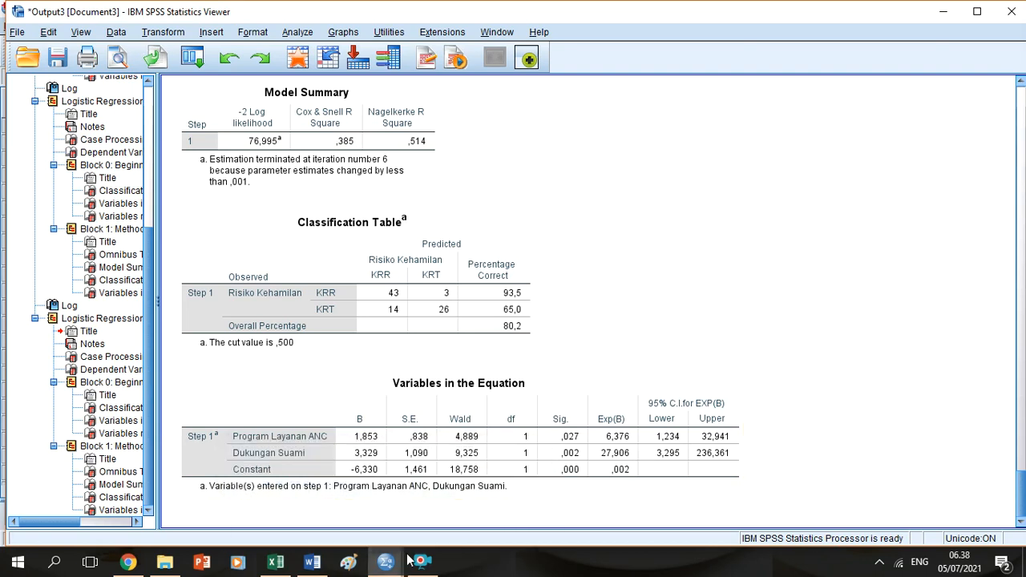
mouse_move(391, 567)
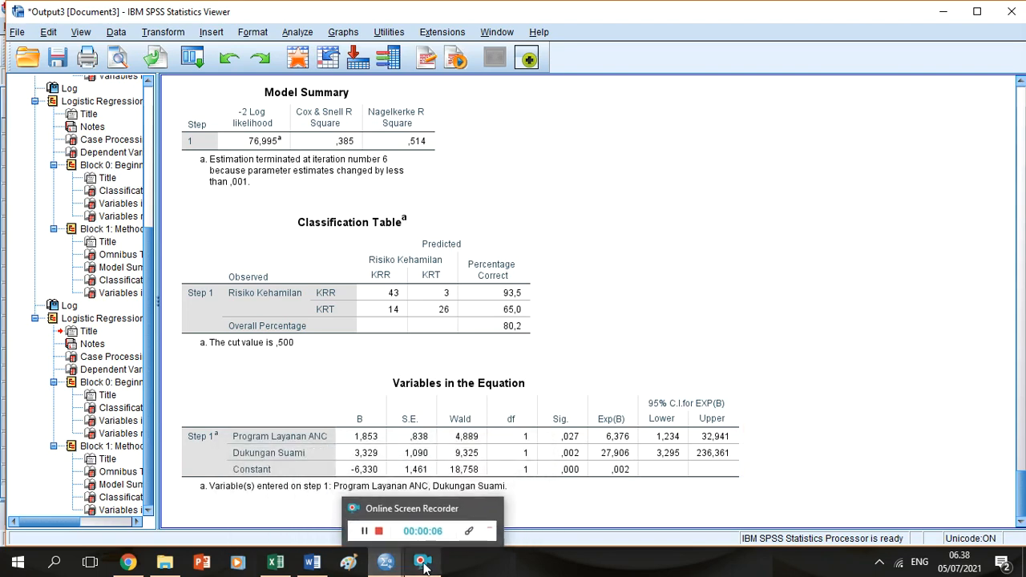
left_click(423, 564)
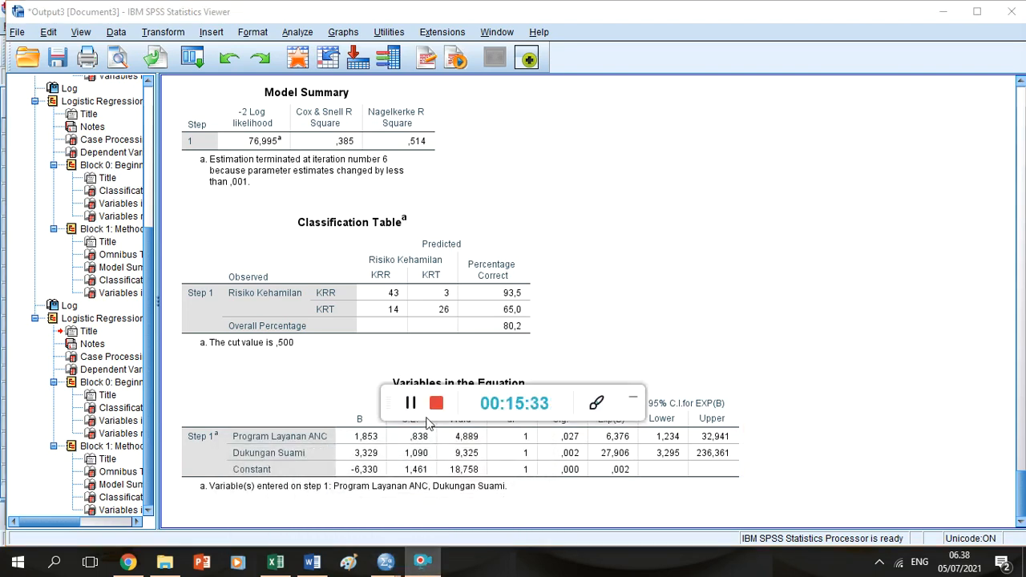